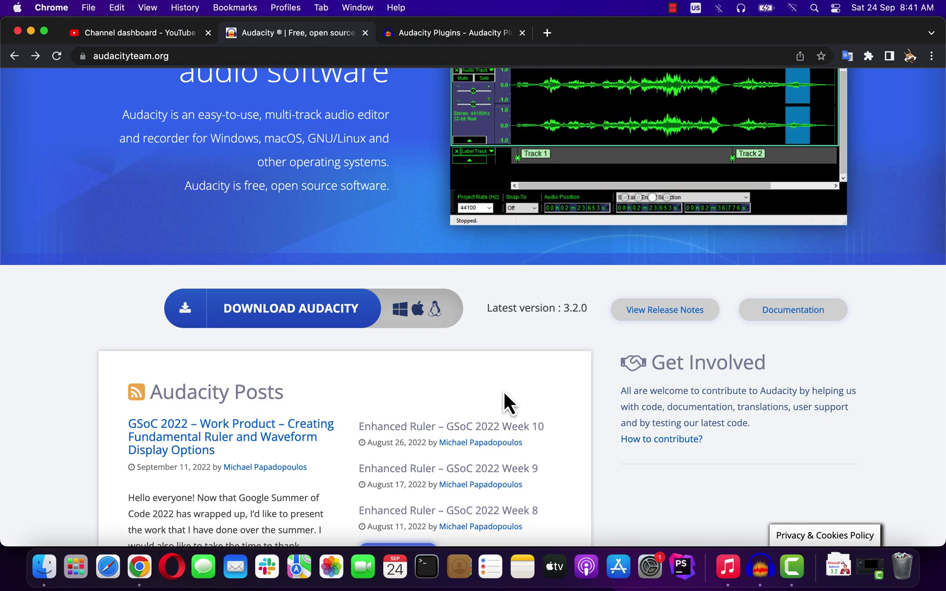
Open the Audacity 3.2.0 release notes, highlight the realtime effects change, and switch to Audacity
click(646, 323)
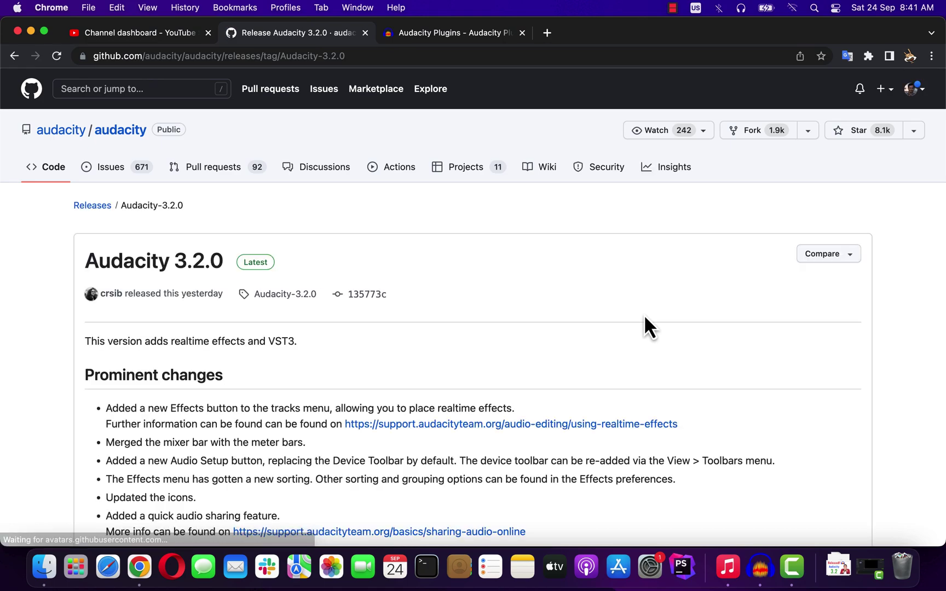
triple_click(303, 408)
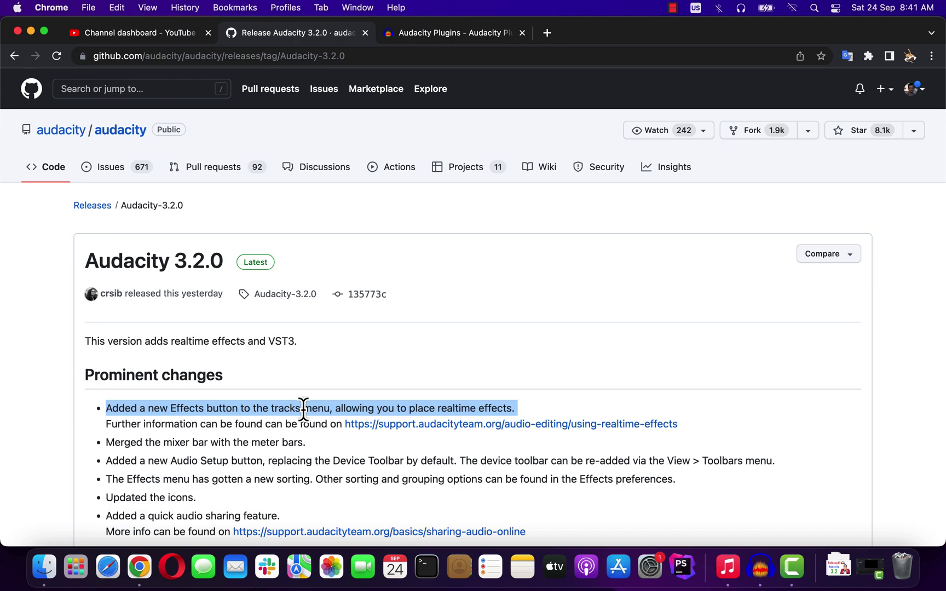
key(super+Tab)
key(super+Tab)
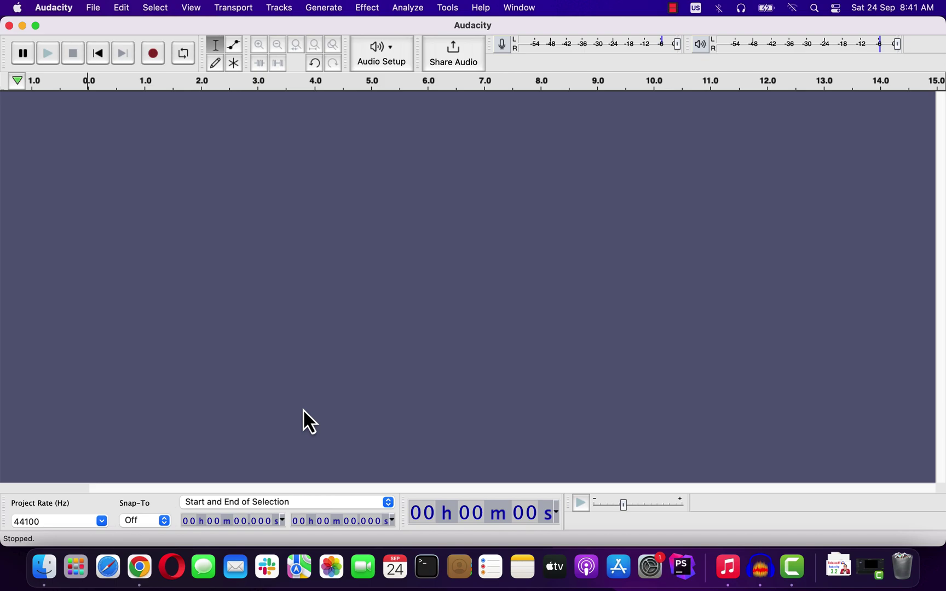
Record a roughly 4-second clip on Audio 1, then choose Get more effects... from its realtime effects
click(153, 54)
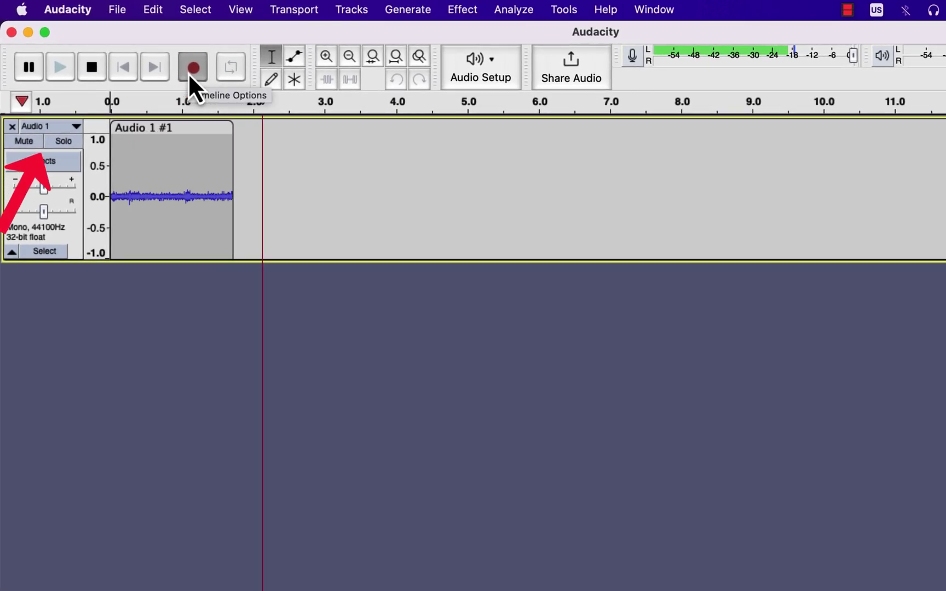
key(space)
click(59, 166)
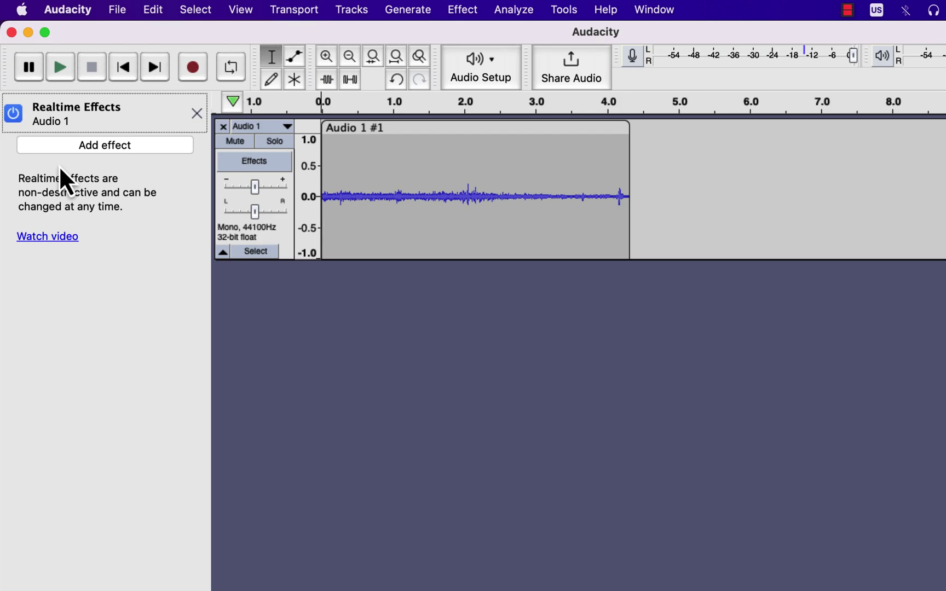
click(110, 147)
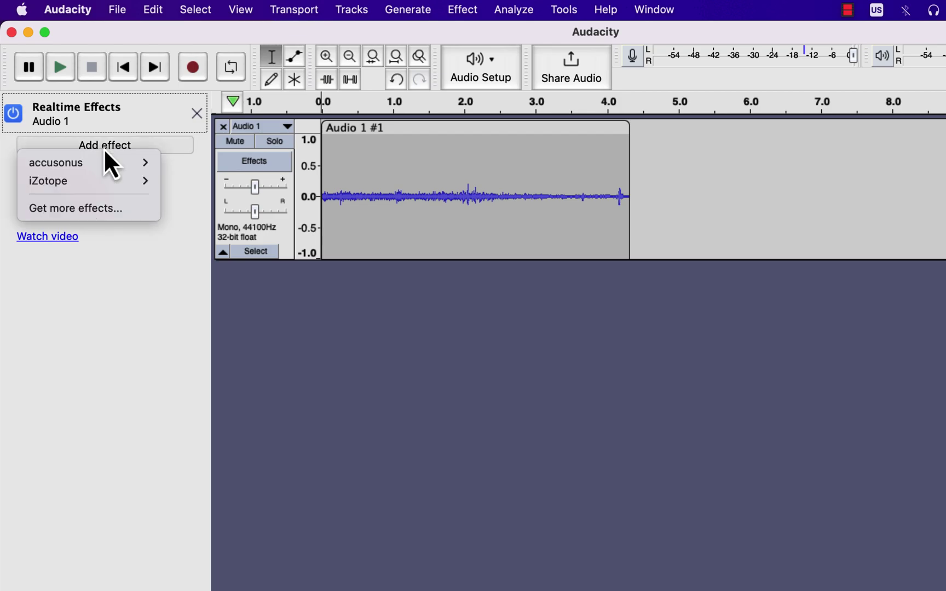
mouse_move(111, 165)
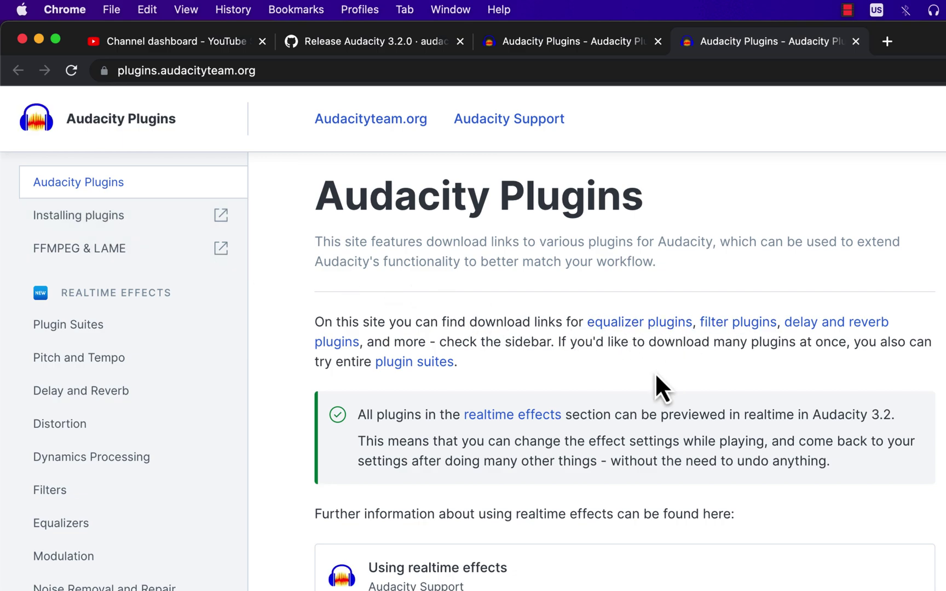
Scroll the Audacity Plugins page down to Contributing to this site, then return to Audacity
scroll(661, 386, down, 5)
scroll(655, 372, down, 2)
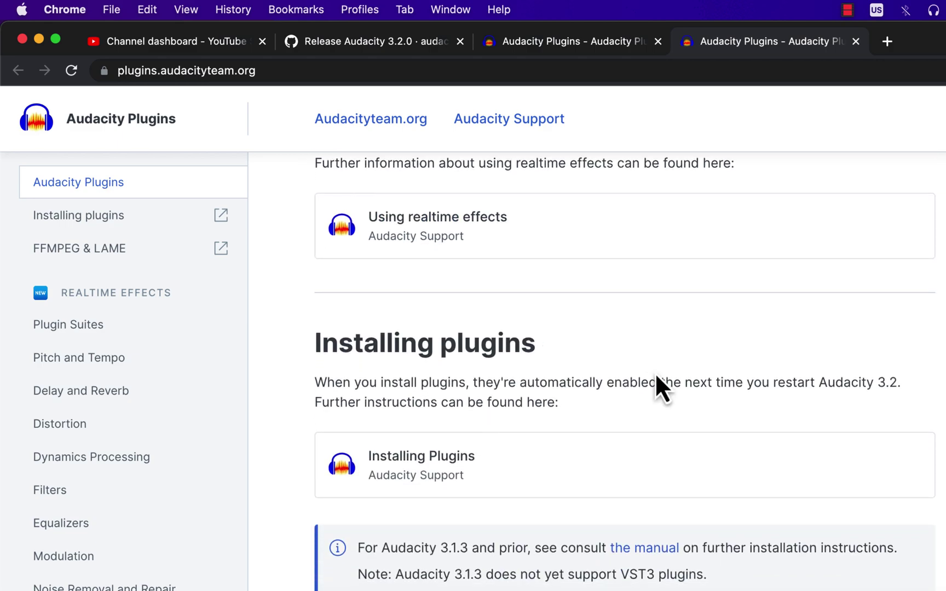
scroll(675, 350, down, 1)
scroll(676, 350, down, 9)
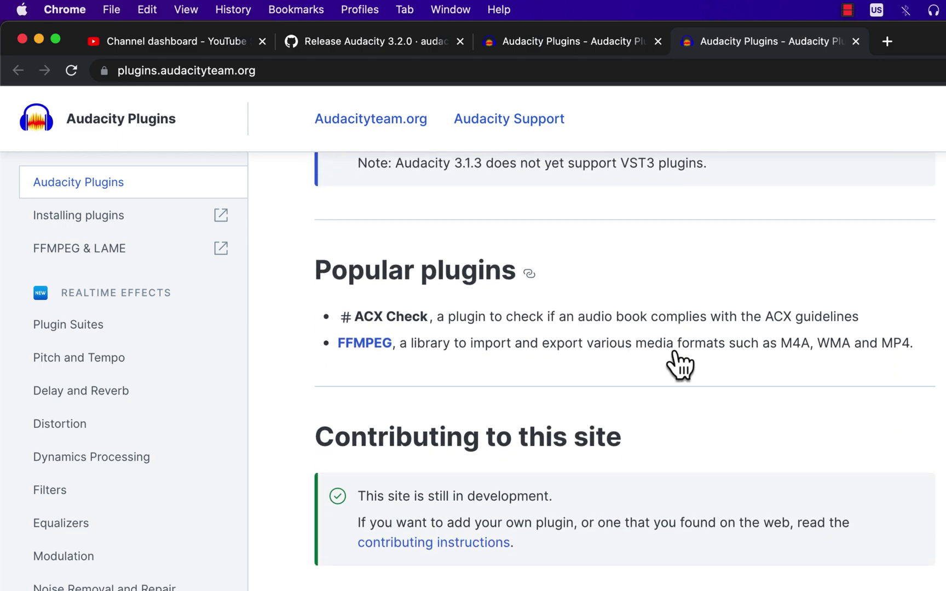
key(super+Tab)
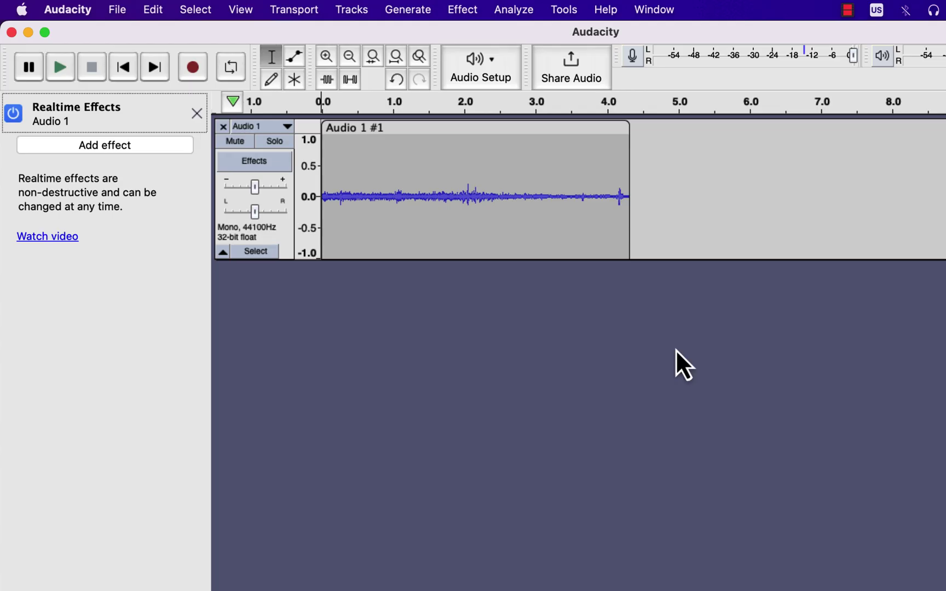
Reopen Audio 1's realtime effects and add ERA 6 De-Clipper from accusonus
click(197, 113)
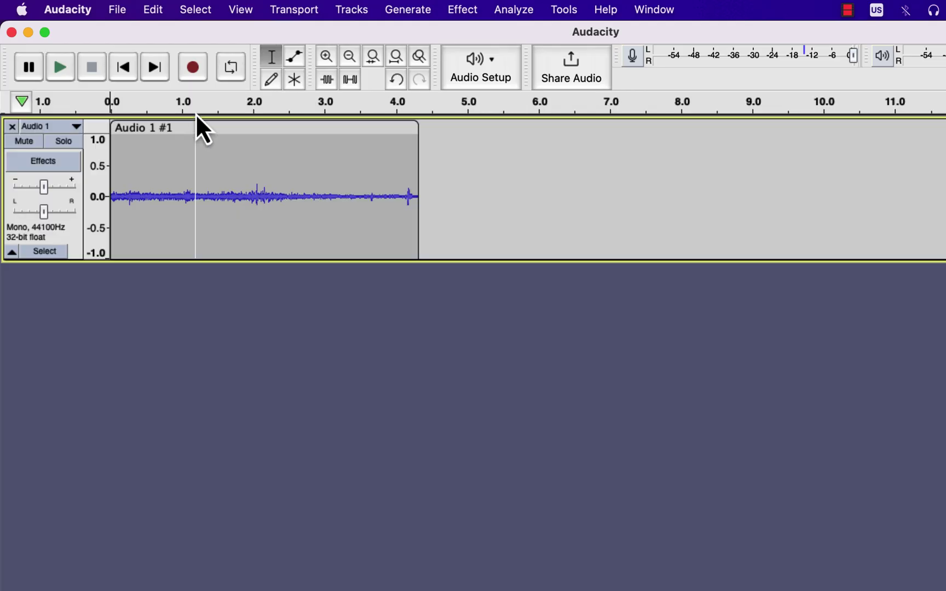
click(52, 165)
click(94, 149)
mouse_move(95, 164)
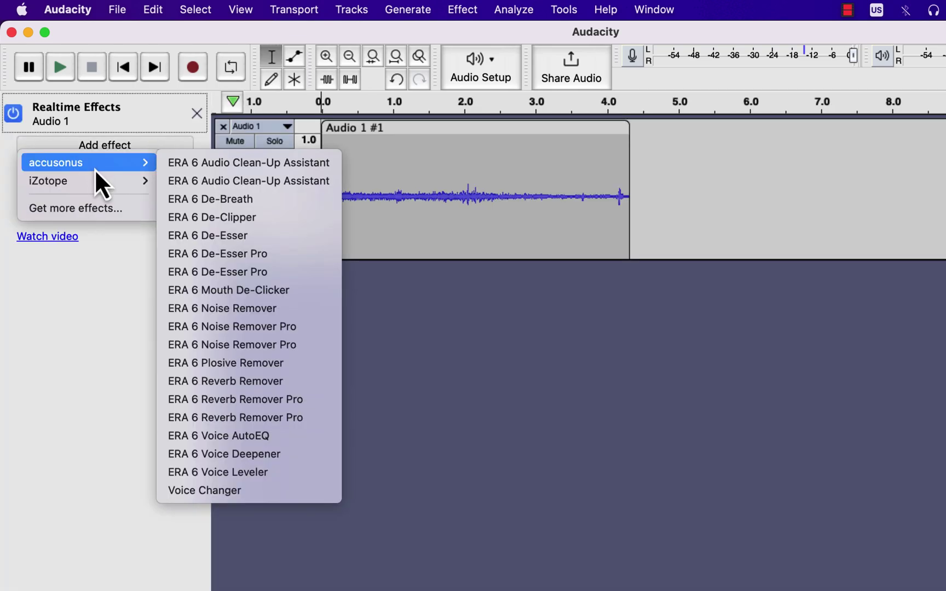
click(223, 220)
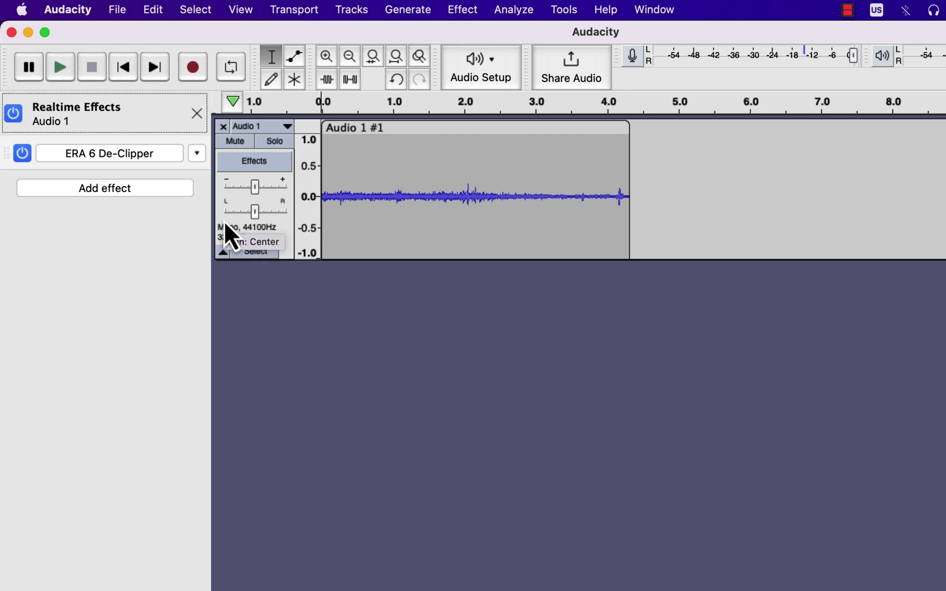
click(195, 154)
mouse_move(244, 199)
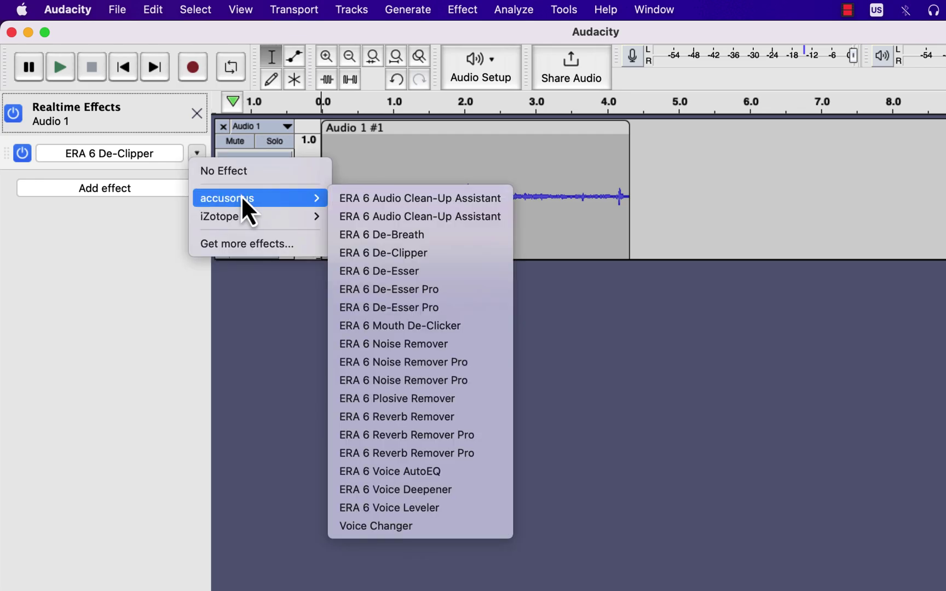
click(386, 253)
Add ERA 6 Noise Remover and ERA 6 De-Esser Pro as further realtime effects
click(115, 189)
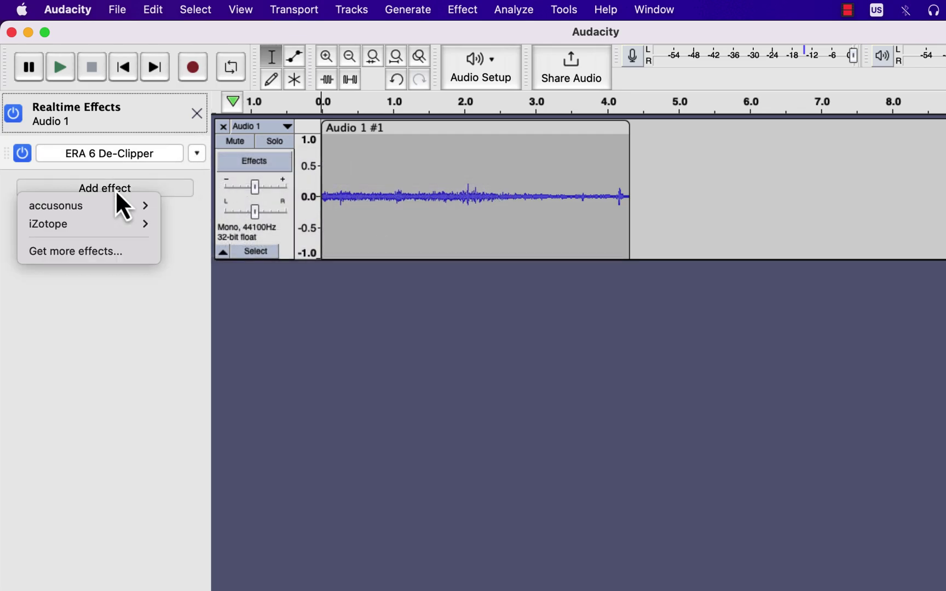
mouse_move(116, 208)
click(252, 355)
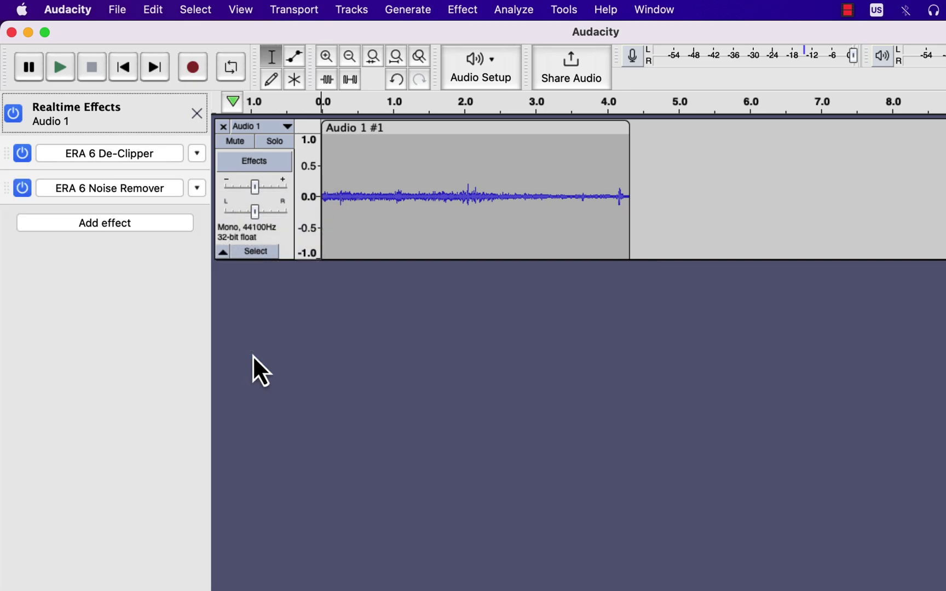
click(126, 225)
mouse_move(127, 244)
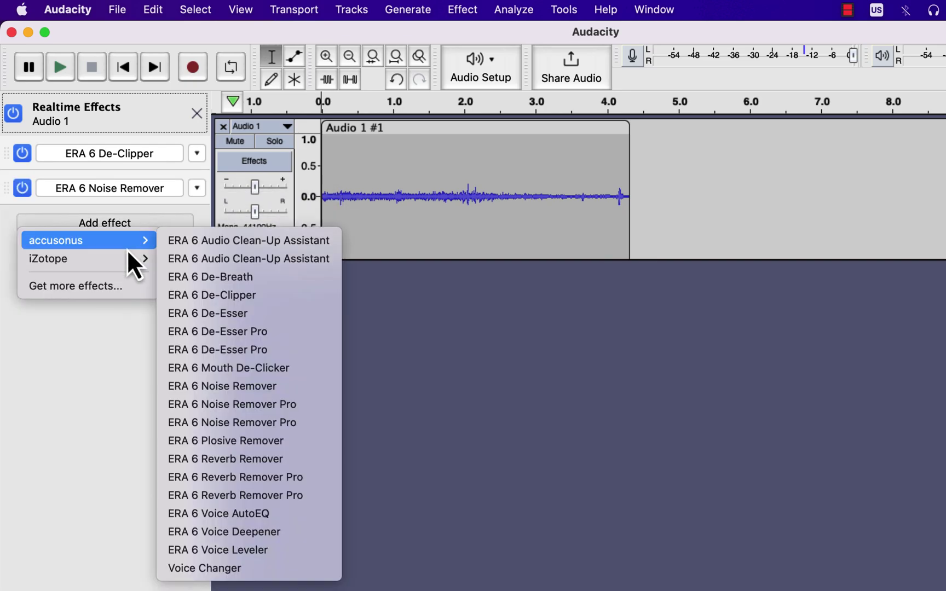
click(228, 332)
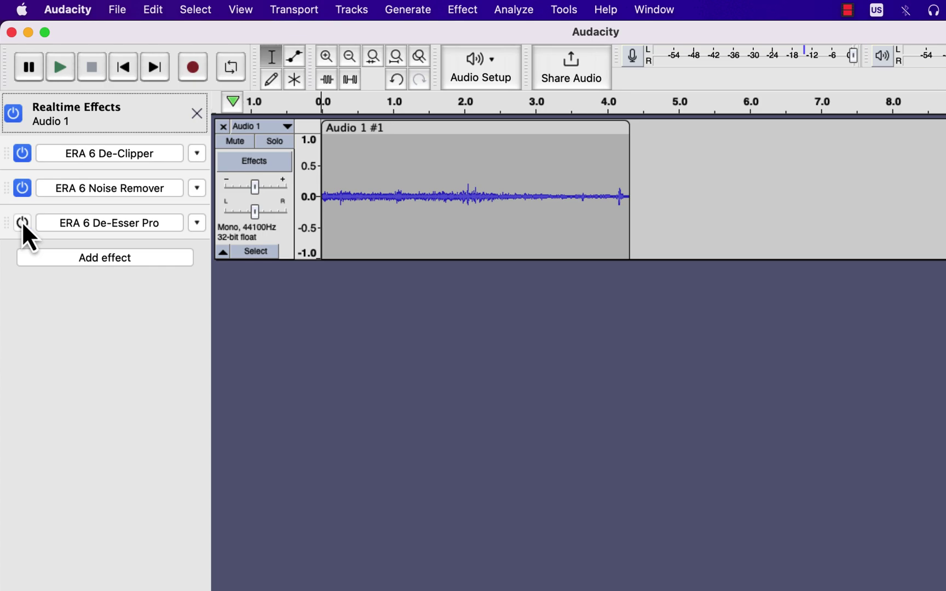
Turn off De-Esser Pro, then set the De-Esser Pro and De-Clipper slots to No Effect
click(25, 190)
click(196, 223)
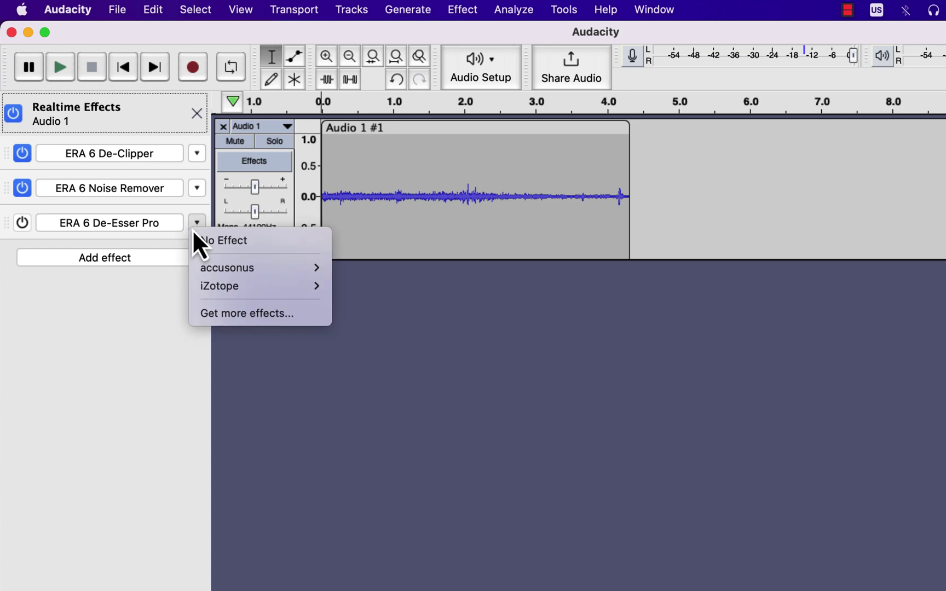
click(224, 242)
click(197, 153)
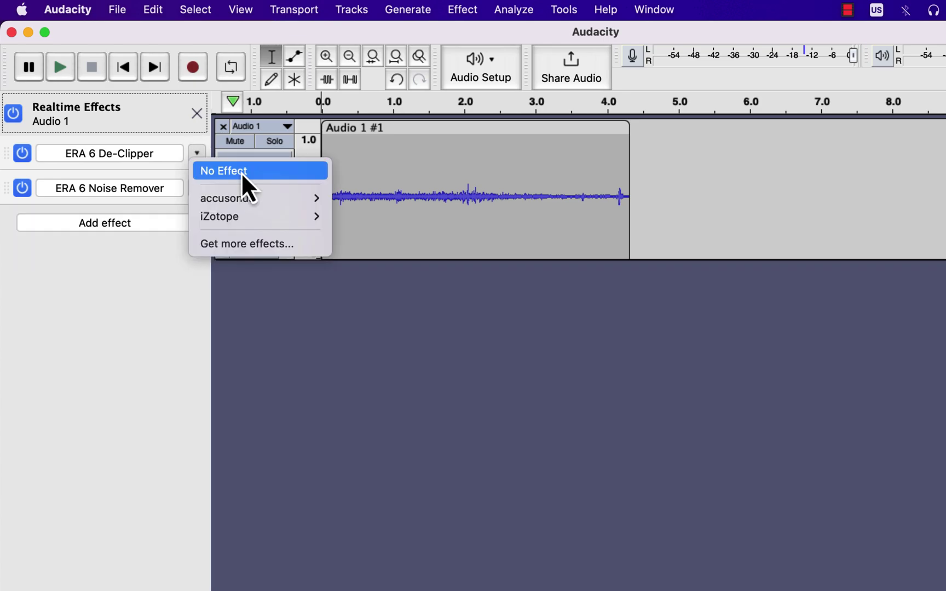
click(242, 174)
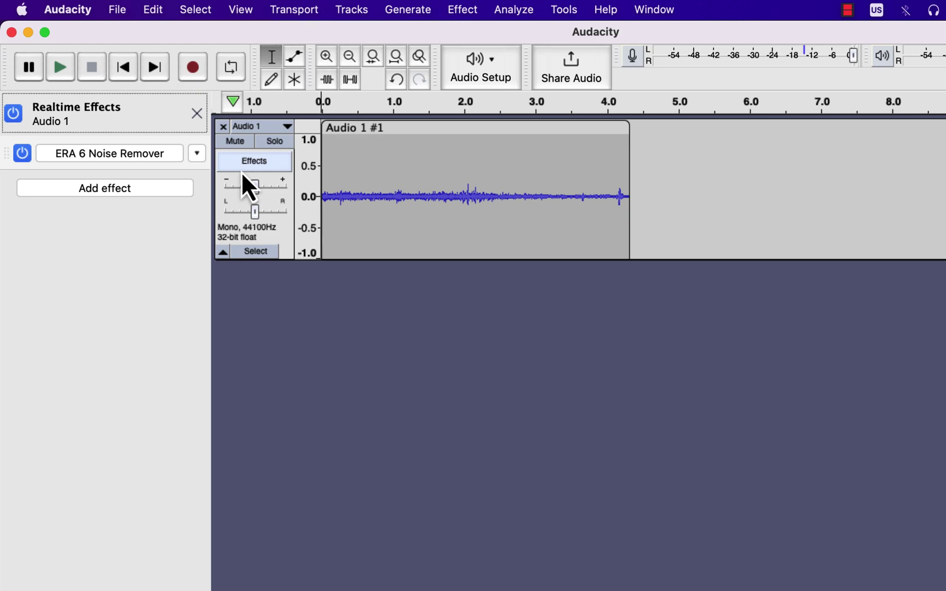
Close the effects panel and highlight the release note about merged mixer and meter bars
click(195, 114)
key(ctrl+Right)
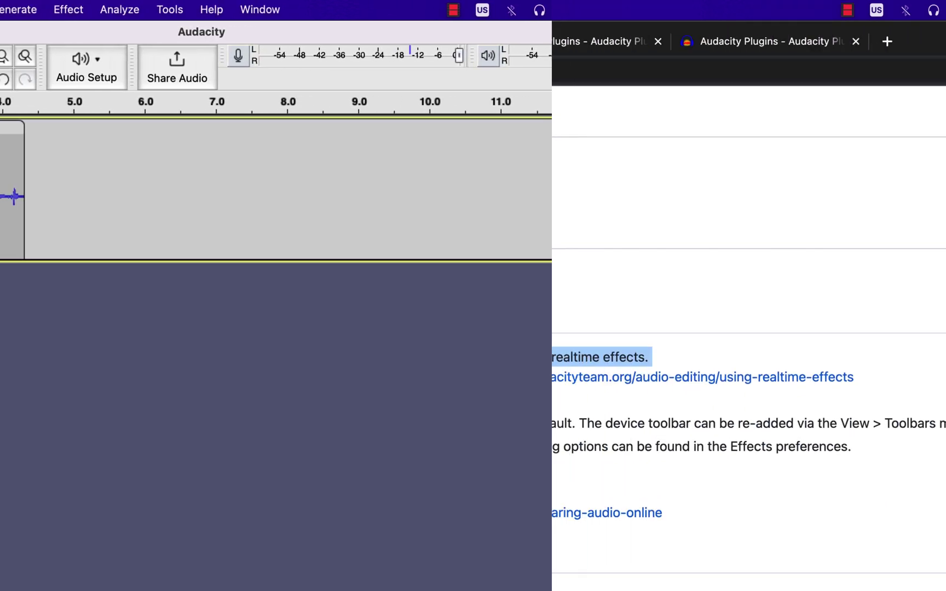
triple_click(220, 403)
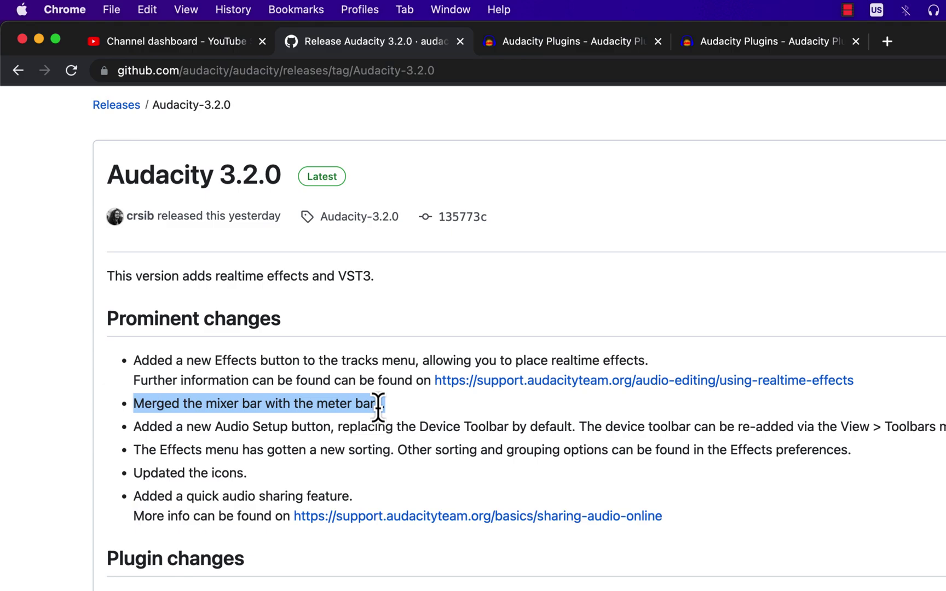
key(super+Tab)
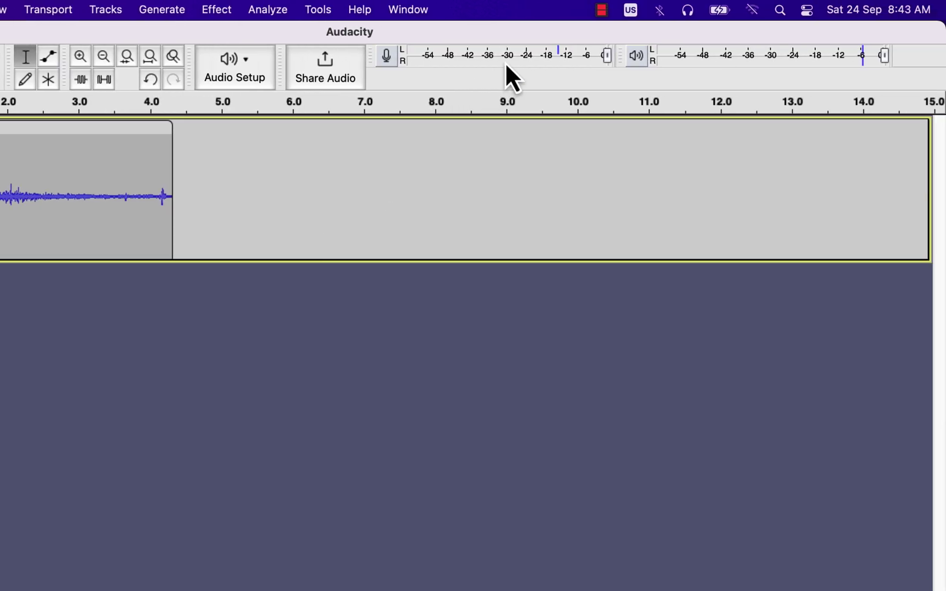
Lower recording volume to about -15 dB and playback to about -12 dB, cancelling the value dialog
drag(607, 60, 559, 65)
drag(879, 56, 723, 82)
double_click(779, 58)
mouse_move(758, 134)
mouse_down()
mouse_move(725, 136)
mouse_move(751, 137)
mouse_up()
click(772, 133)
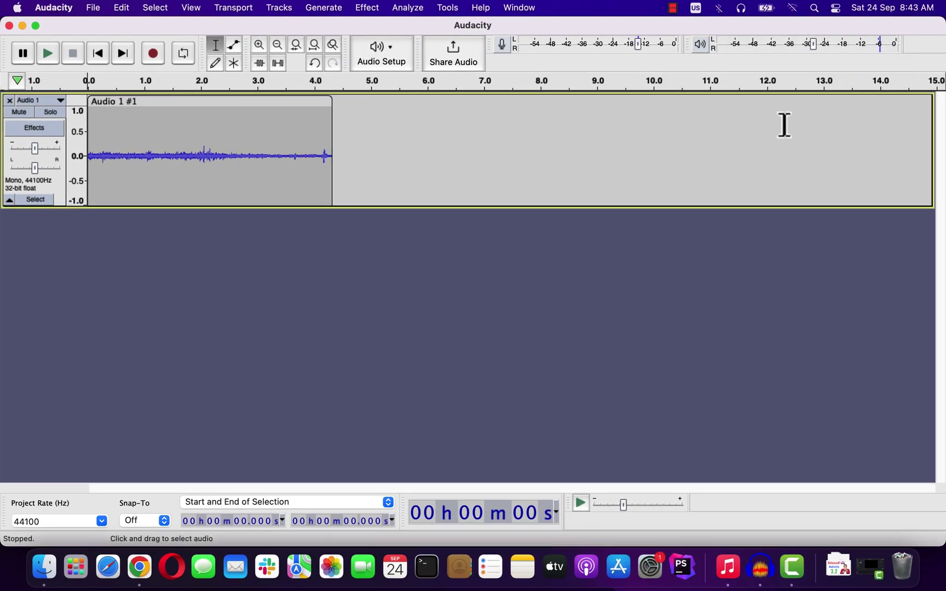
Delete the old Audio 1 track and record a new spoken clip at a lower recording level
click(9, 100)
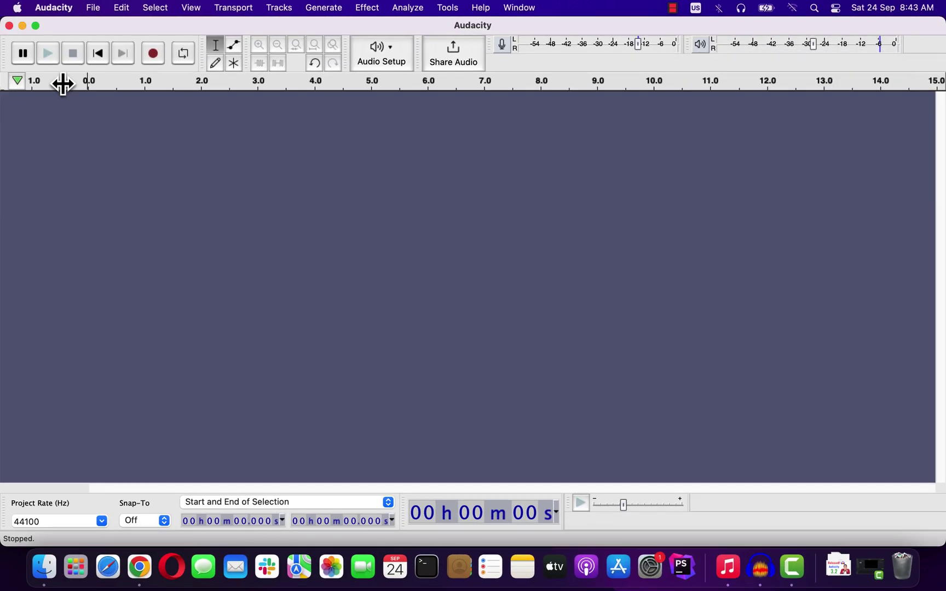
click(147, 55)
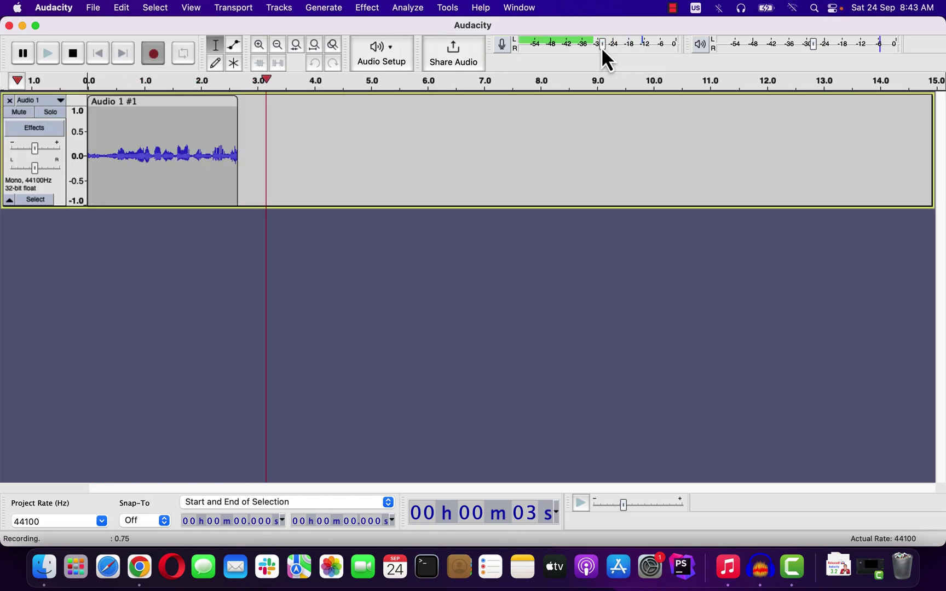
drag(602, 48, 623, 48)
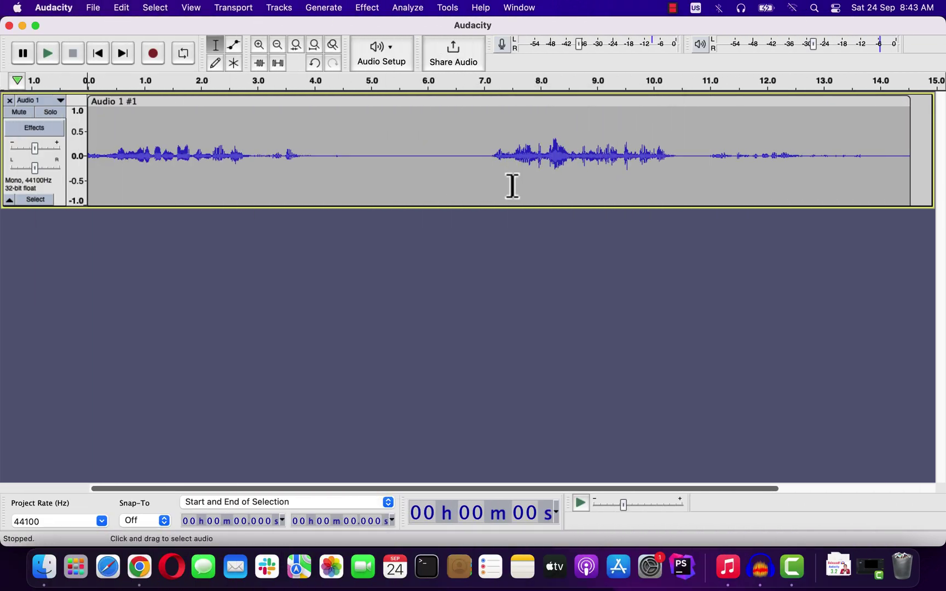
Play back the new recording while turning the playback volume down, then show the Audio Setup options
key(space)
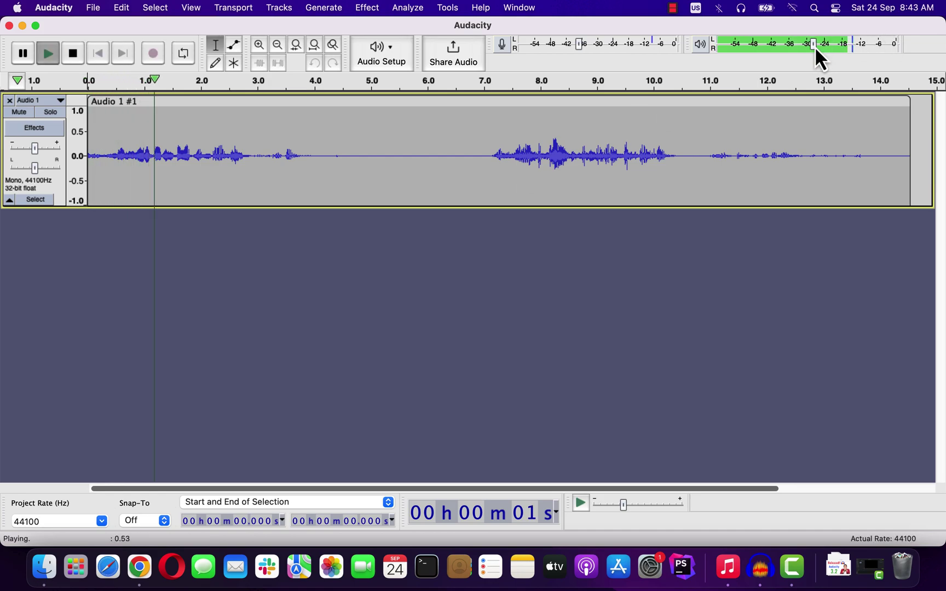
mouse_move(815, 45)
mouse_down()
mouse_move(891, 47)
mouse_move(697, 38)
mouse_move(828, 54)
mouse_up()
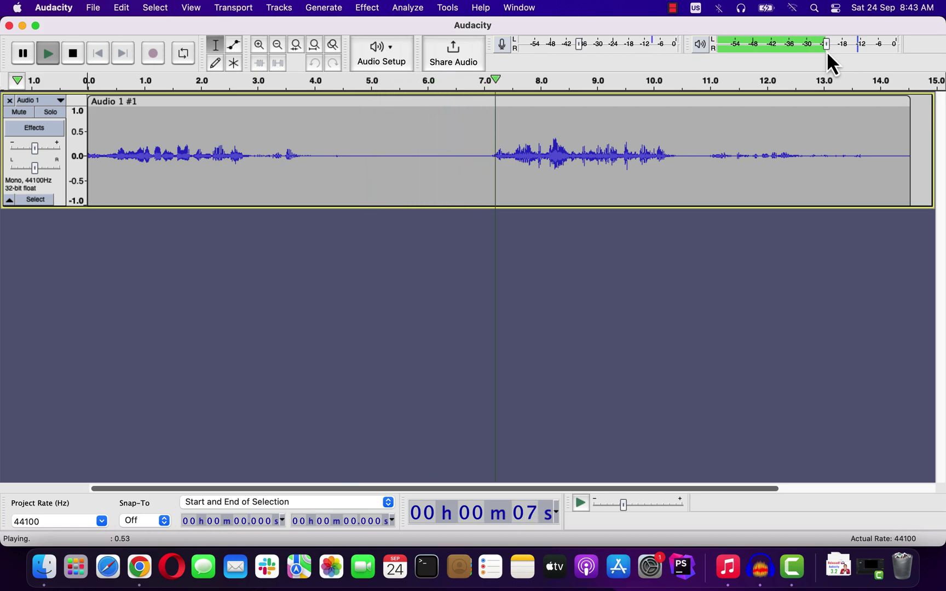
drag(827, 48, 808, 45)
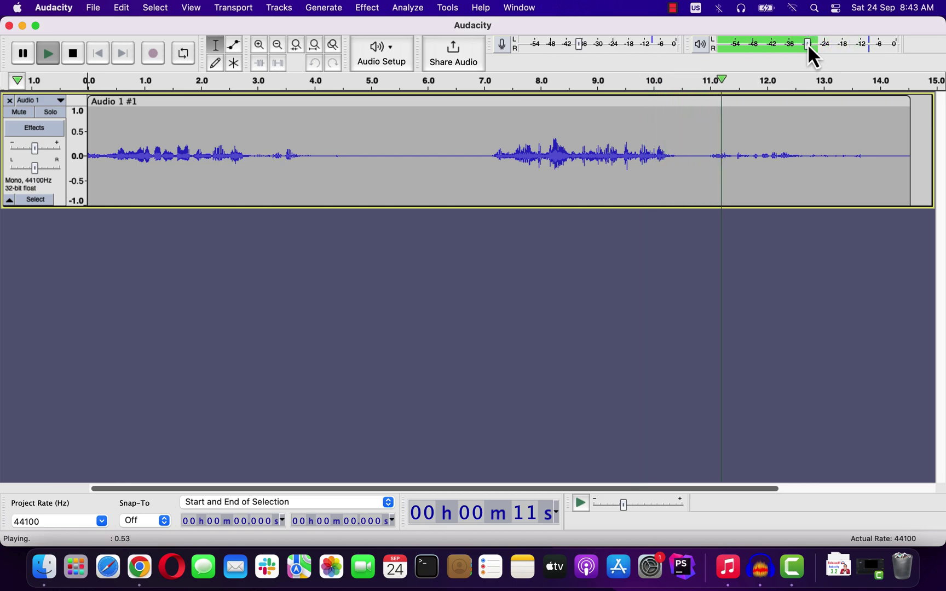
double_click(808, 43)
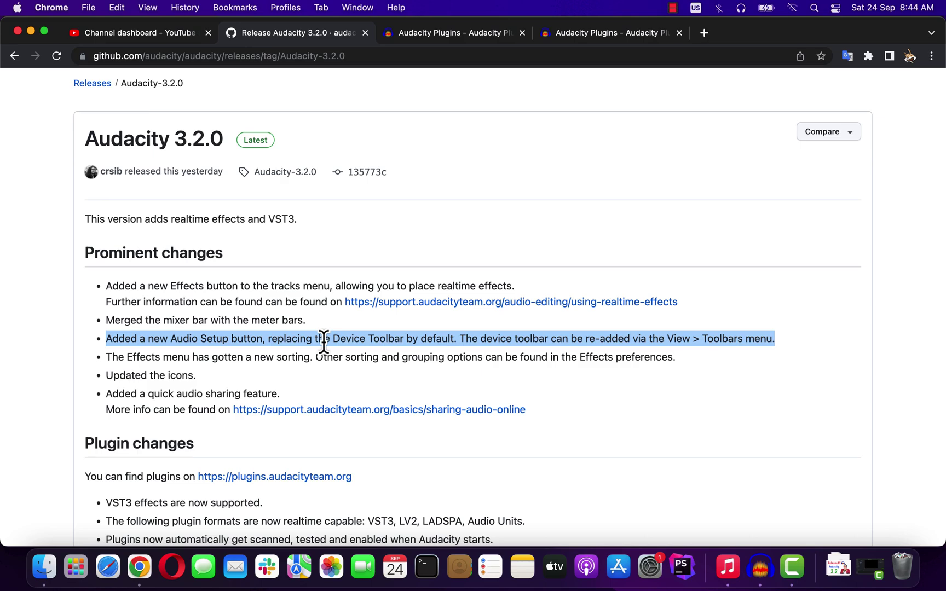
key(super+Tab)
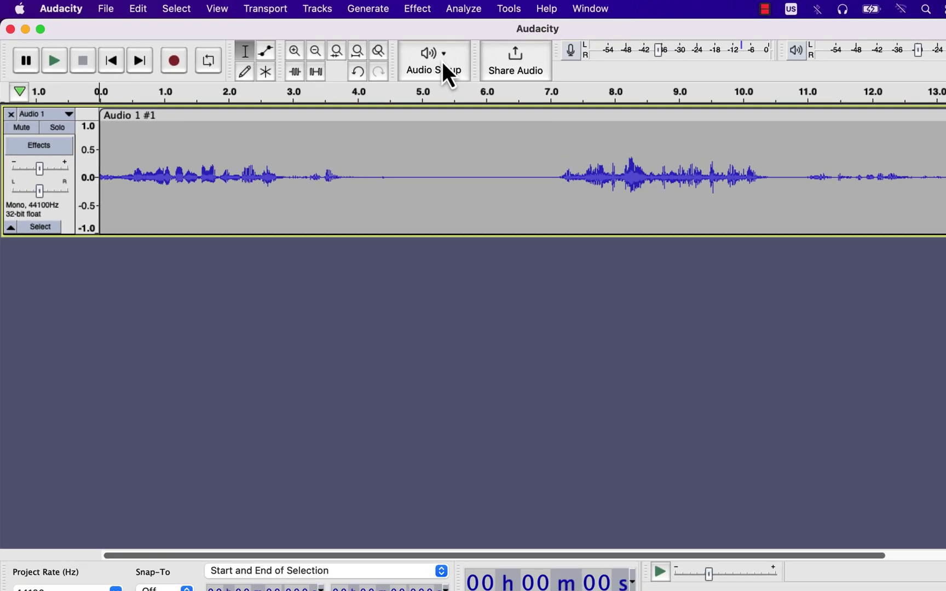
click(389, 57)
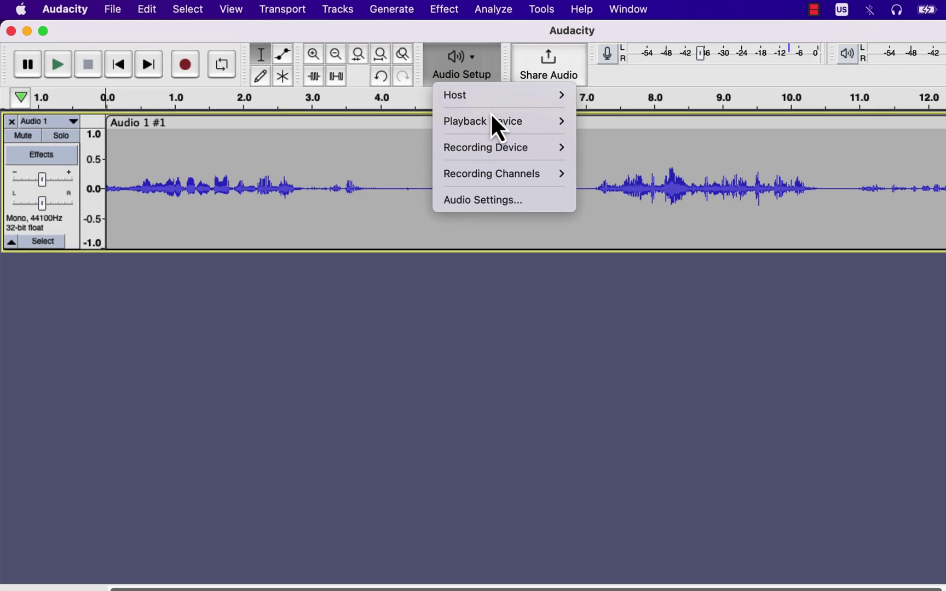
Review the recording and playback device lists in Audio Settings, keep Built-in Microphone and Built-in Output, and cancel
mouse_move(497, 128)
mouse_move(502, 155)
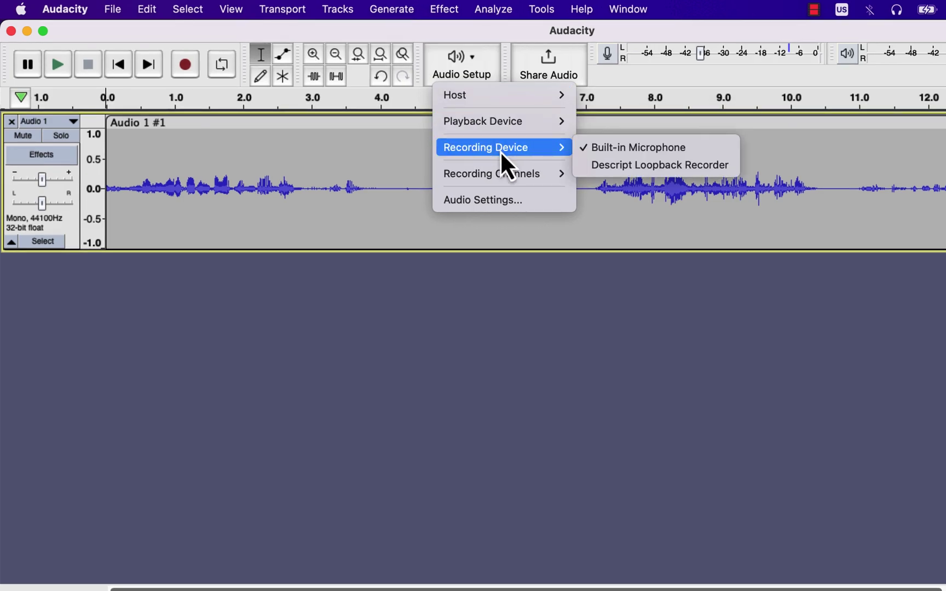
mouse_move(509, 178)
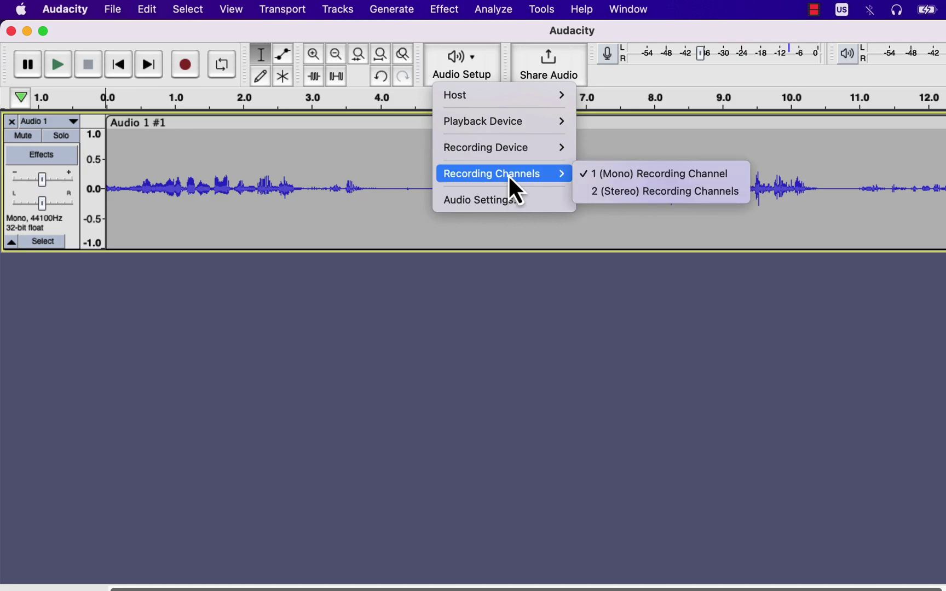
click(499, 199)
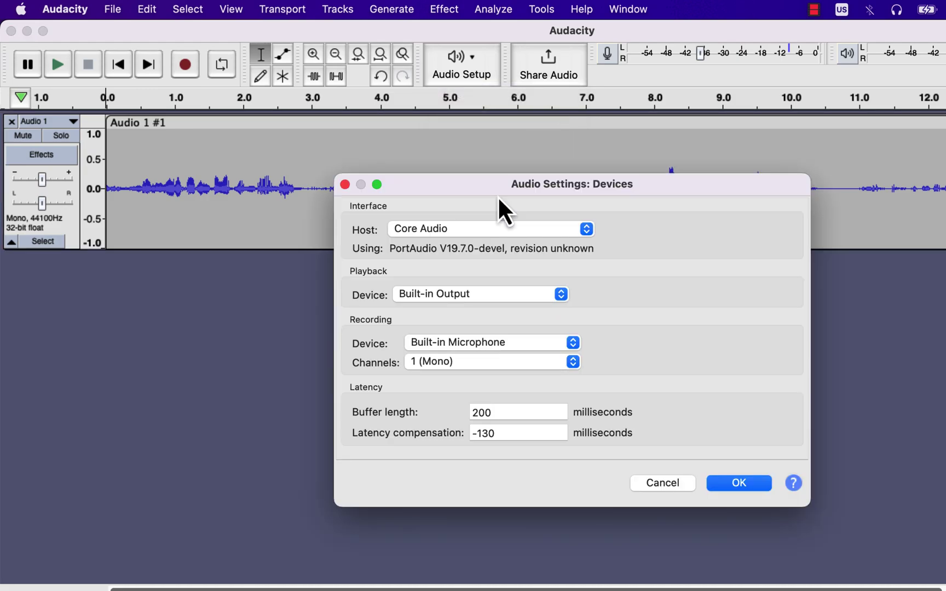
click(458, 344)
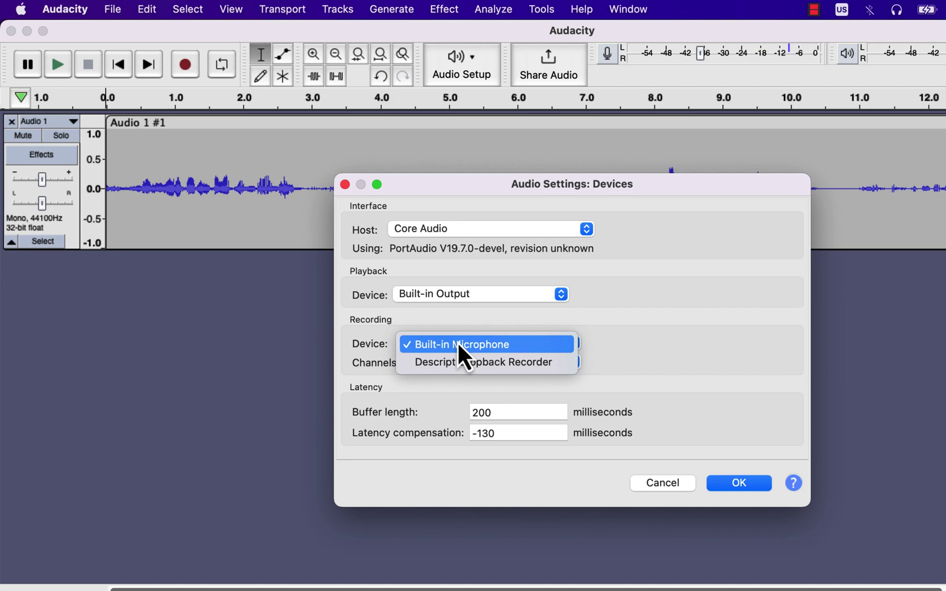
click(629, 306)
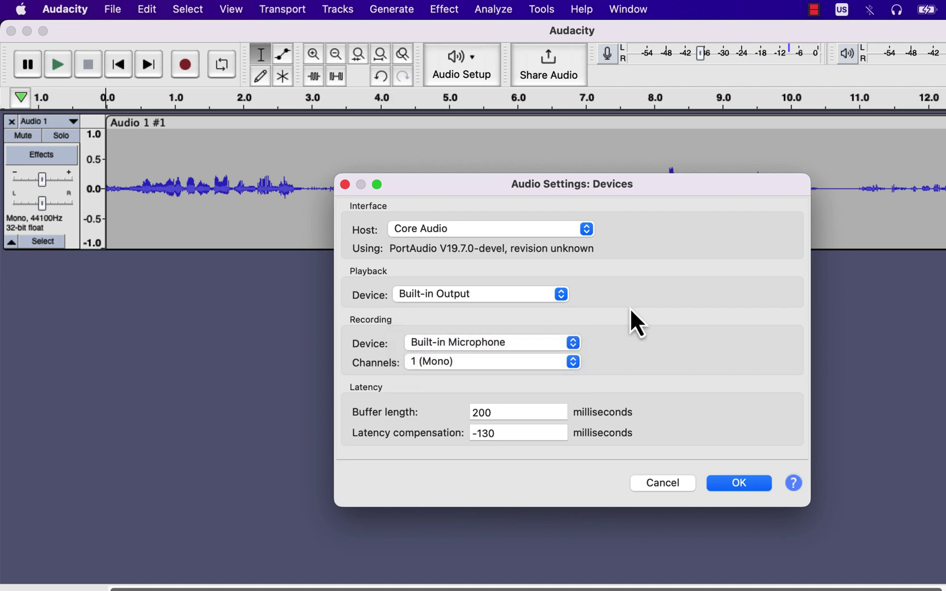
click(524, 302)
click(673, 282)
click(655, 487)
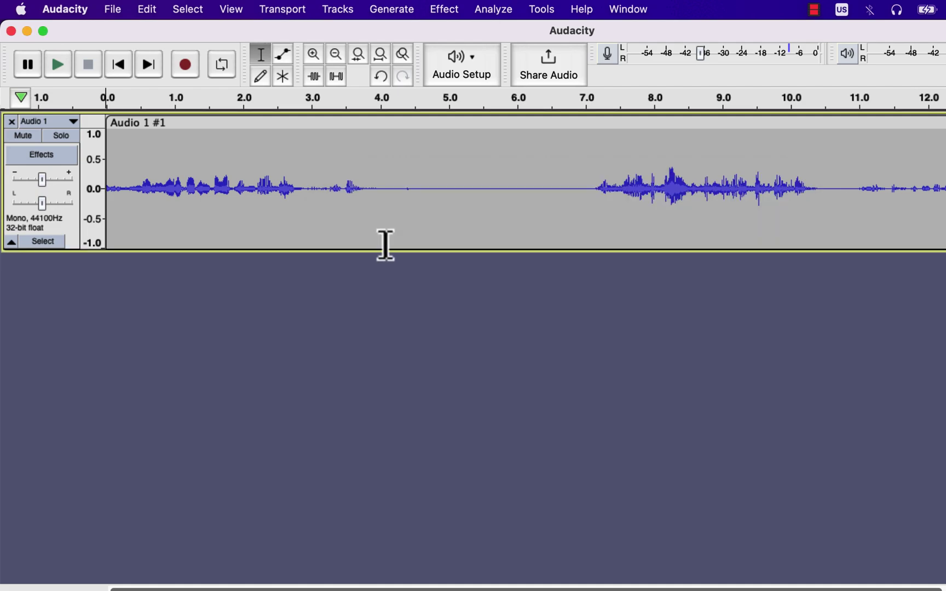
Restore the Device Toolbar through View > Toolbars and check its input device list
click(232, 8)
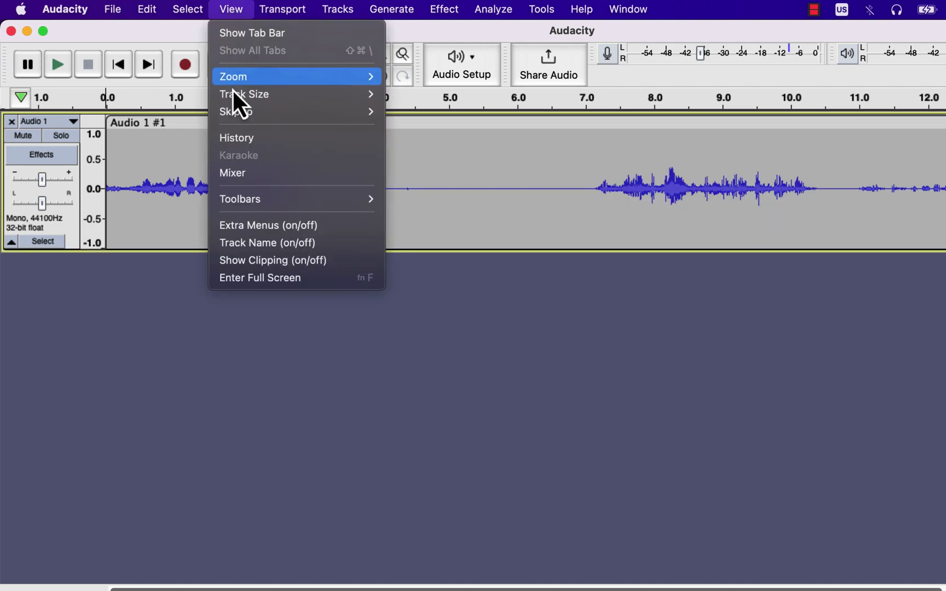
mouse_move(246, 200)
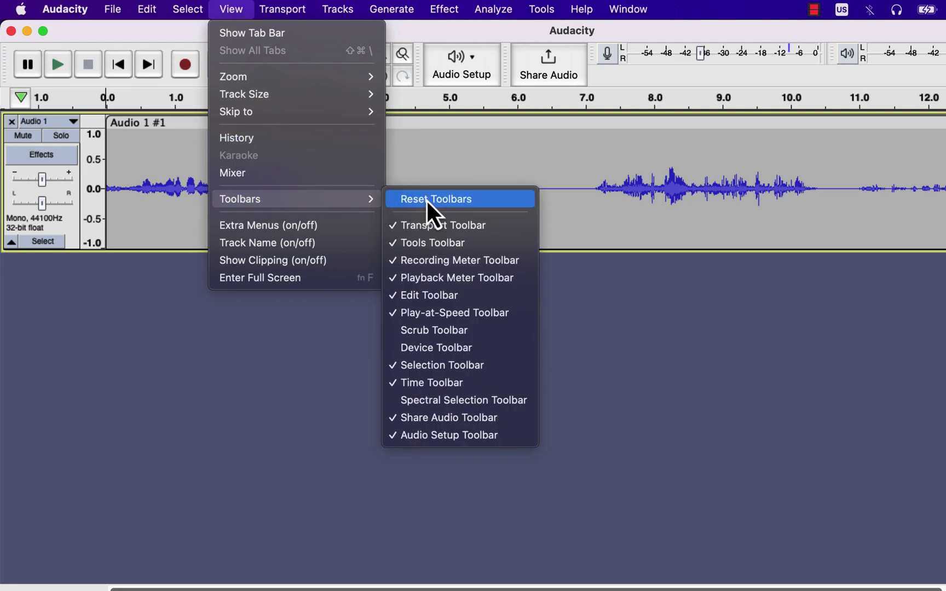
click(429, 347)
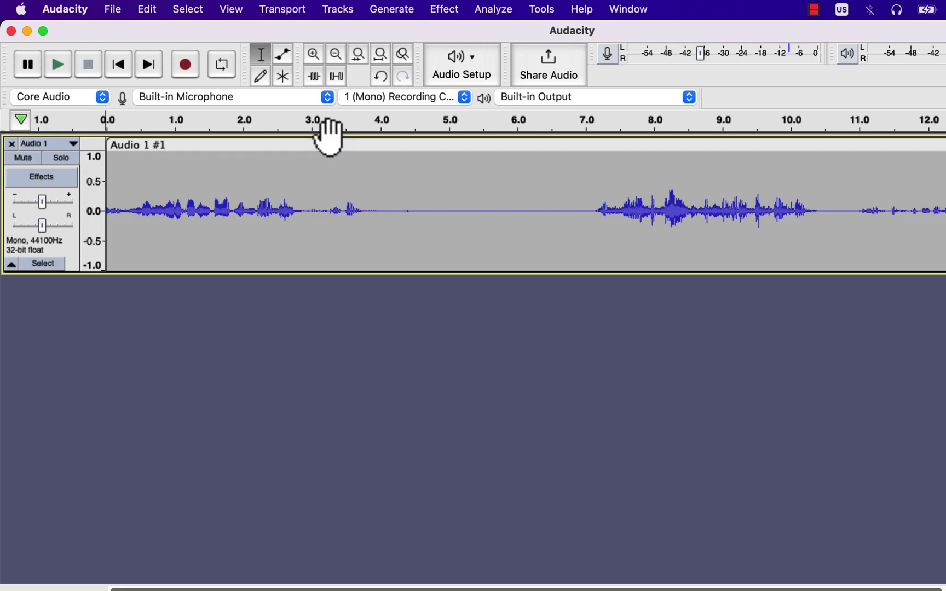
click(305, 98)
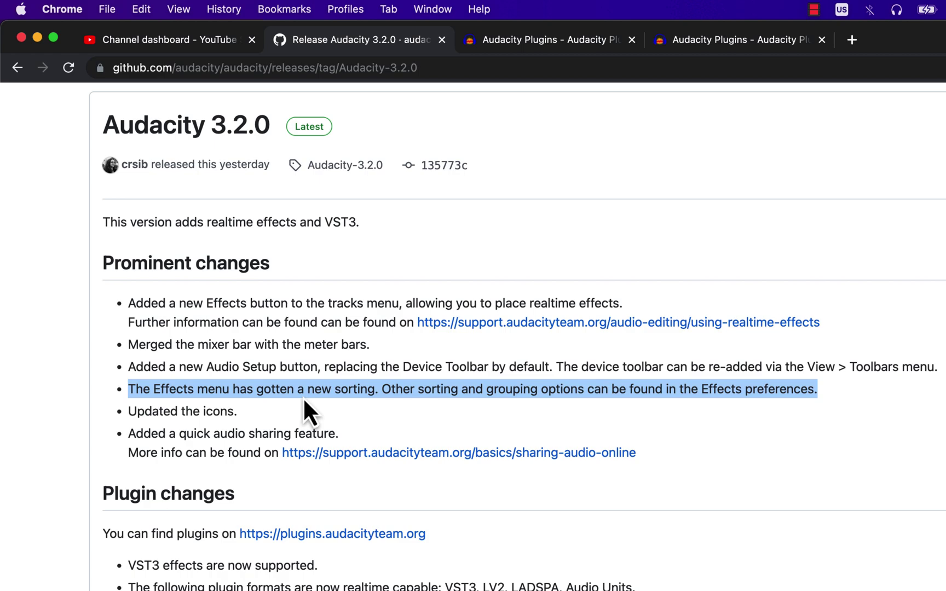
key(super+Tab)
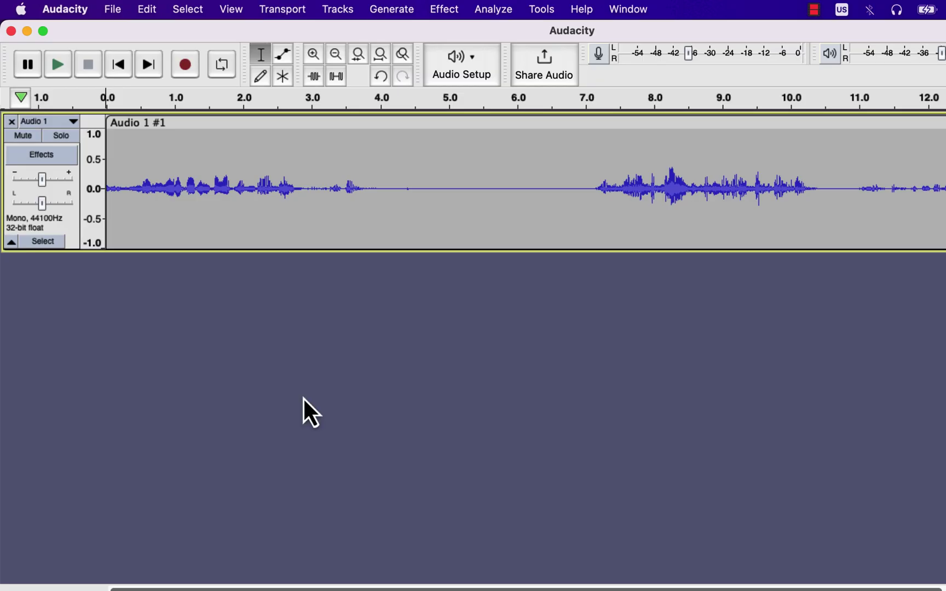
click(455, 11)
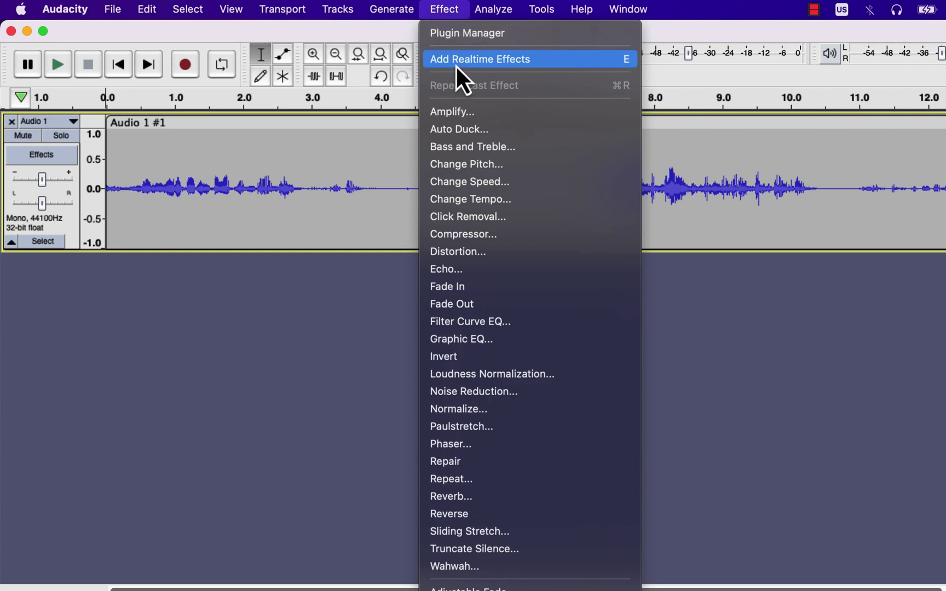
click(509, 64)
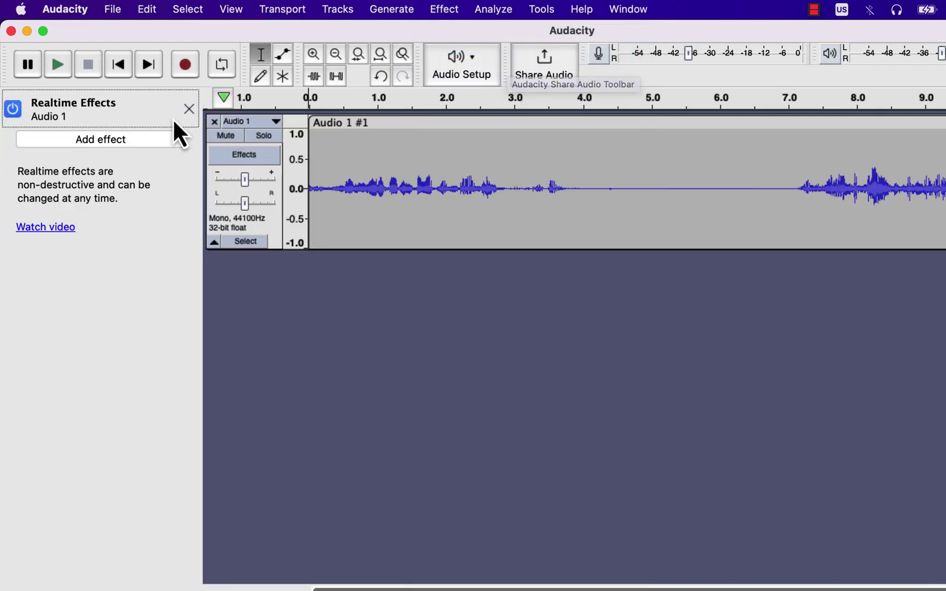
click(188, 109)
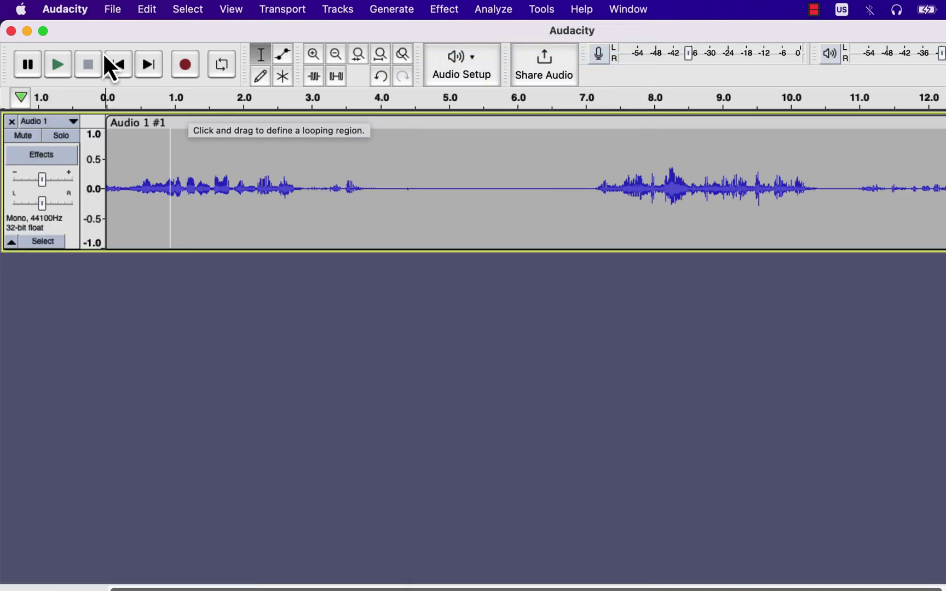
click(65, 7)
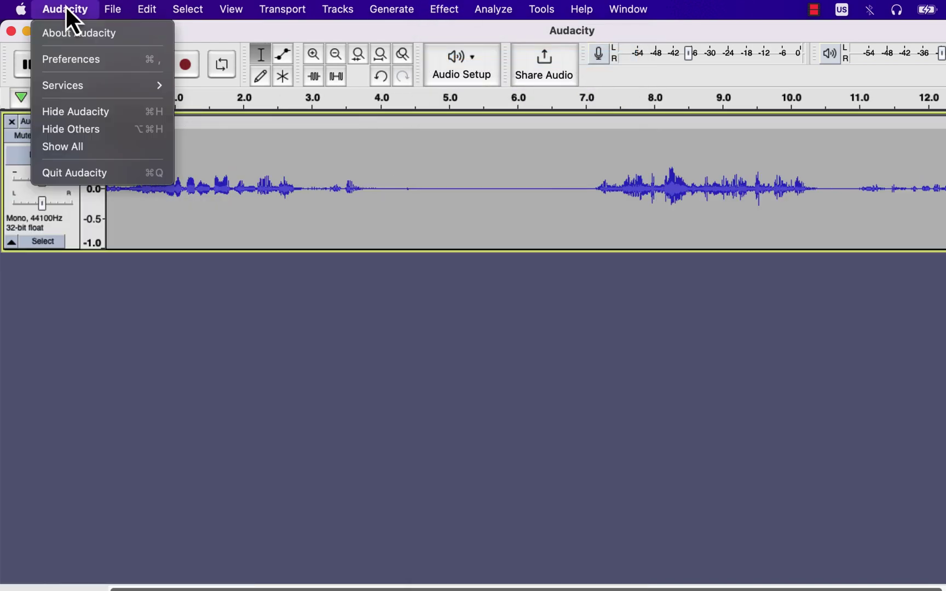
Check the Sort or Group options in Effects preferences, leave Sorted by Effect Name, and cancel
click(69, 64)
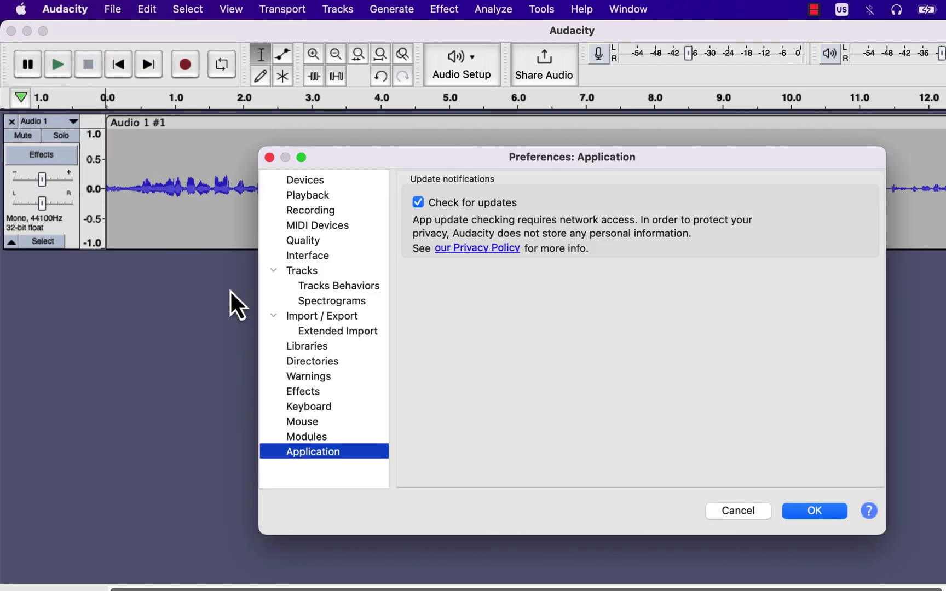
click(303, 392)
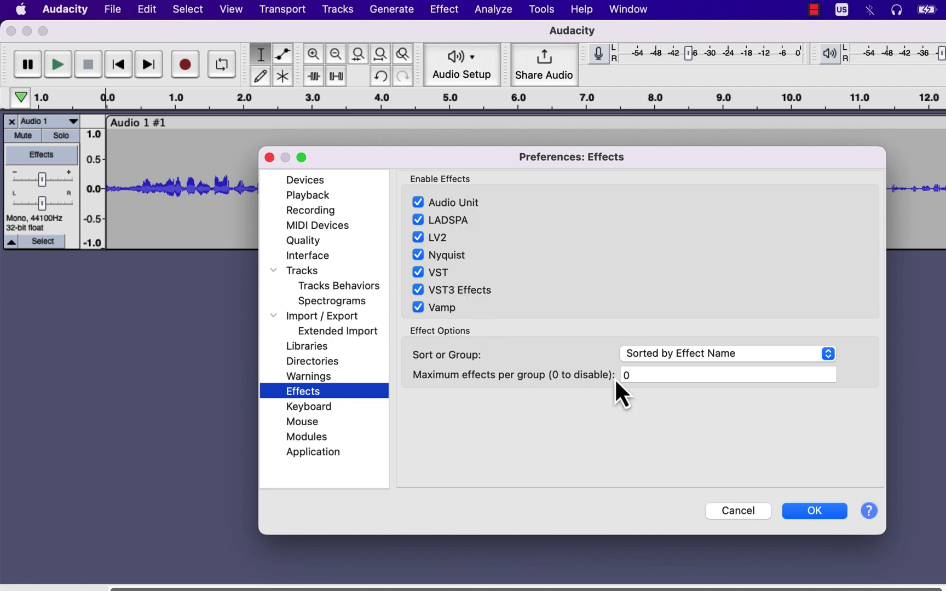
click(687, 358)
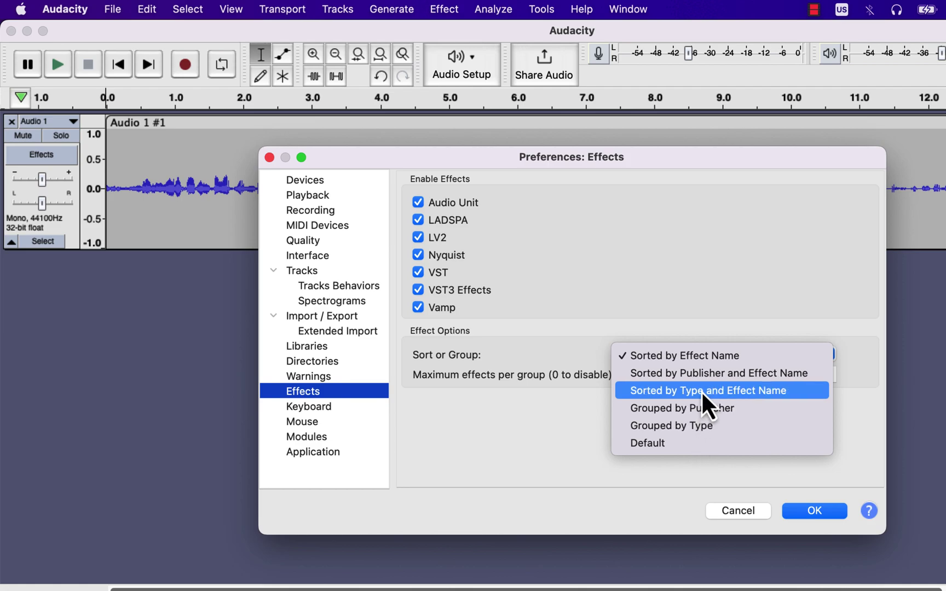
click(728, 296)
click(734, 510)
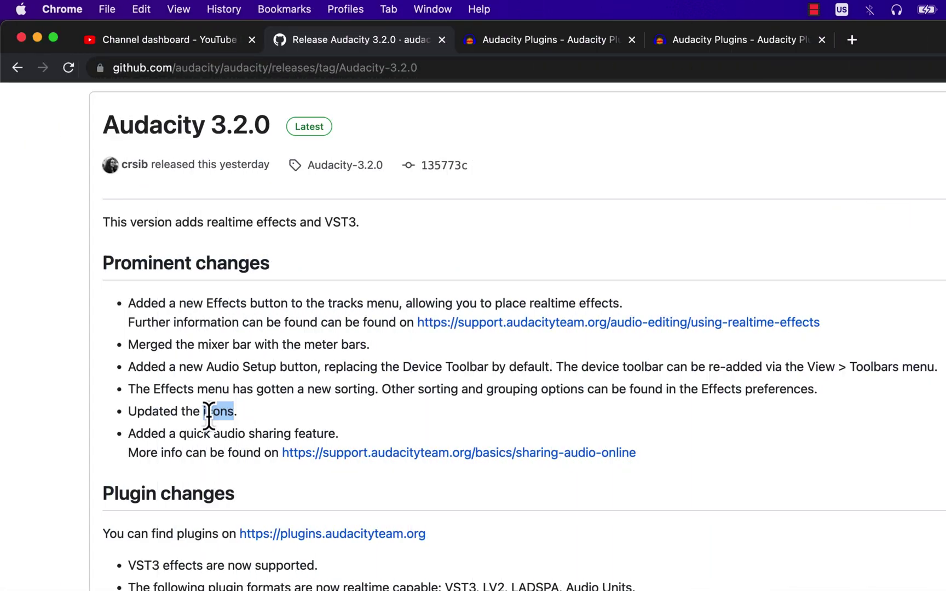
Highlight 'Added a quick audio sharing feature.' in the release notes, then return to Audacity
key(super+Tab)
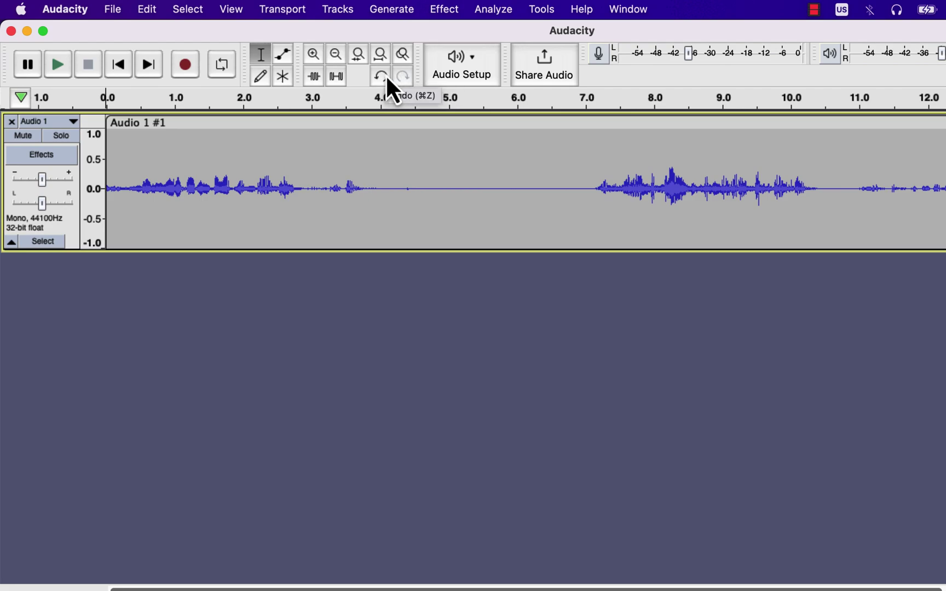
key(super+Tab)
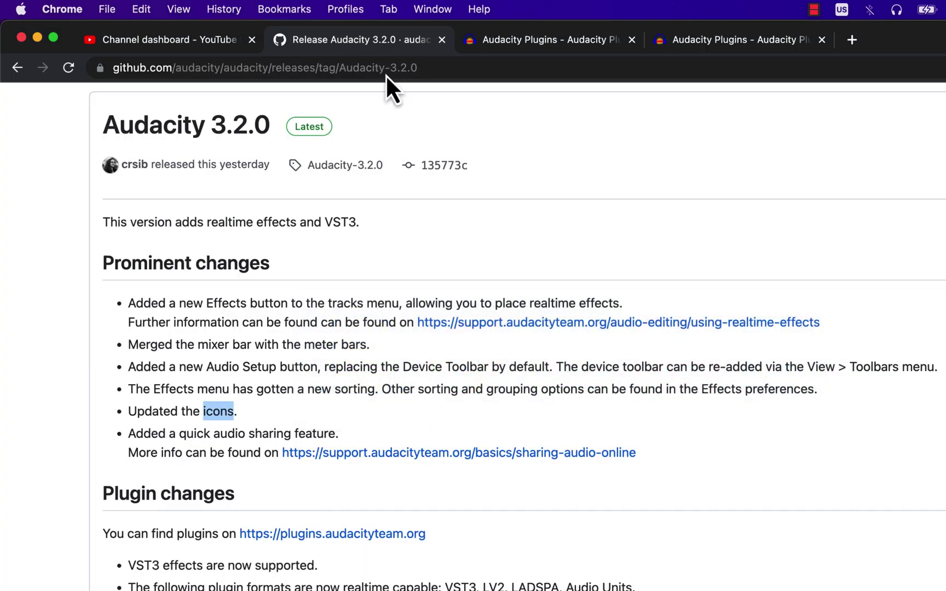
triple_click(155, 435)
key(super+Tab)
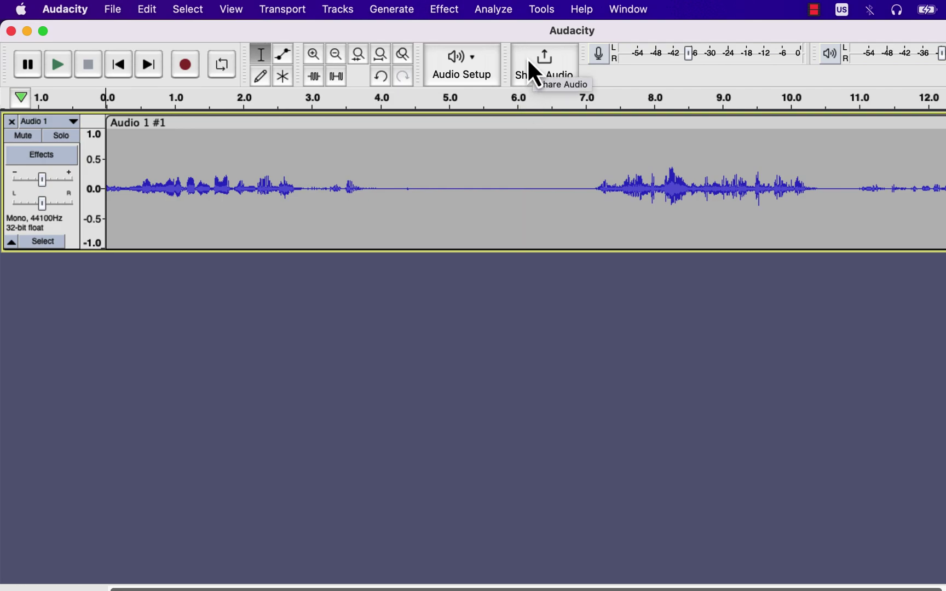
Bring up Audacity's Share Audio prompt for uploading the audio to audio.com
click(528, 62)
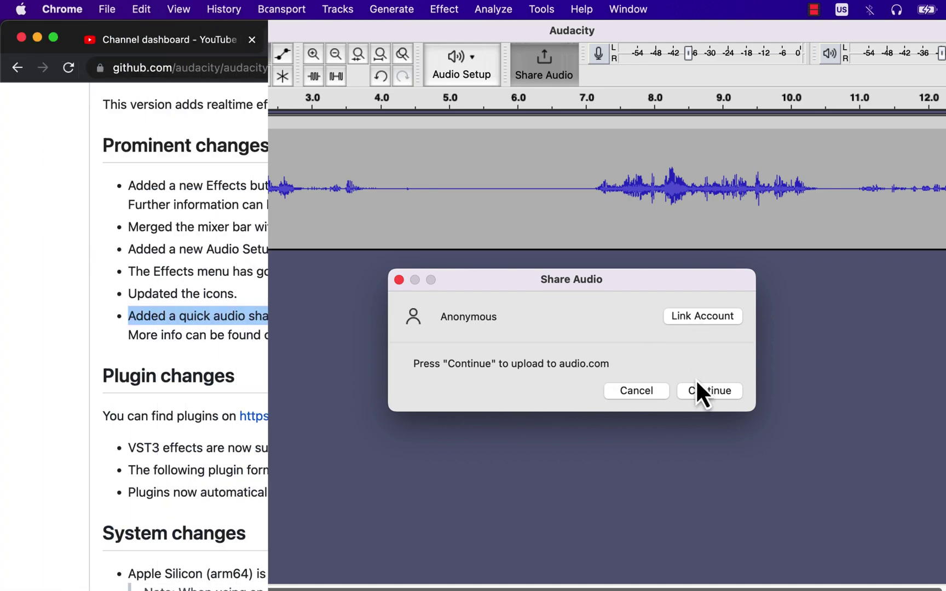
Highlight the 'VST3 effects are now supported.' line in the Chrome release notes
triple_click(260, 450)
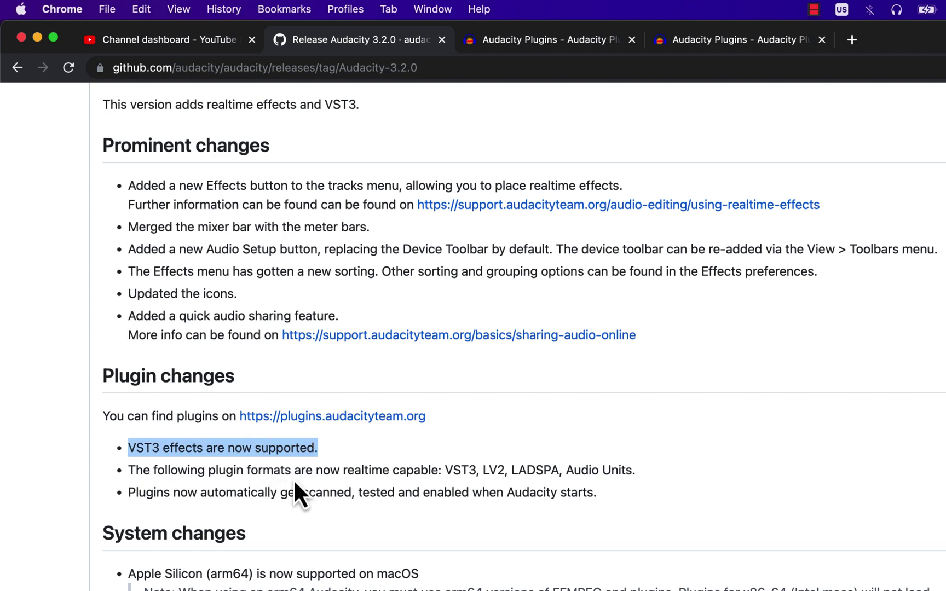
Bring System changes into view and highlight 'arm64' in the Apple Silicon support note
scroll(294, 481, down, 10)
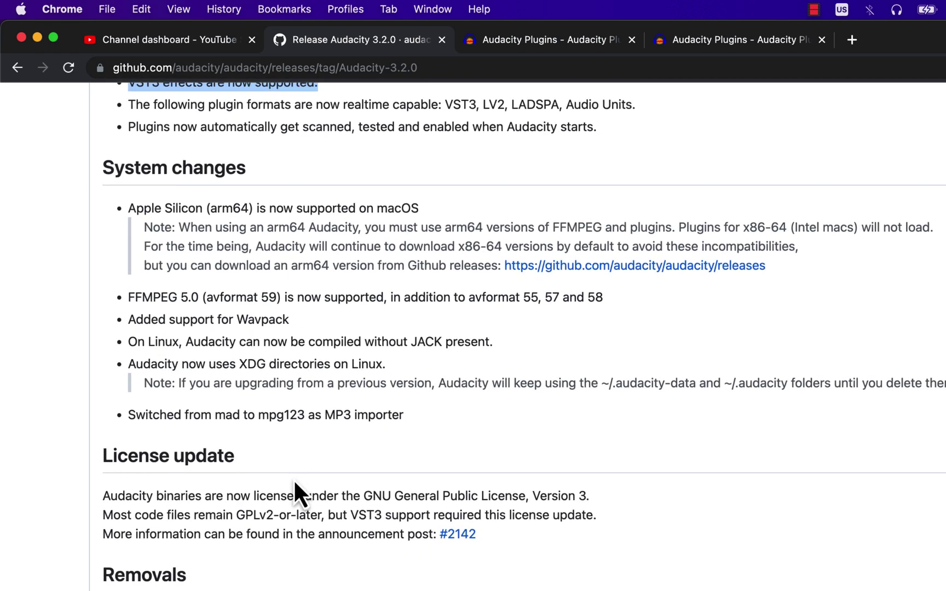
drag(211, 209, 248, 209)
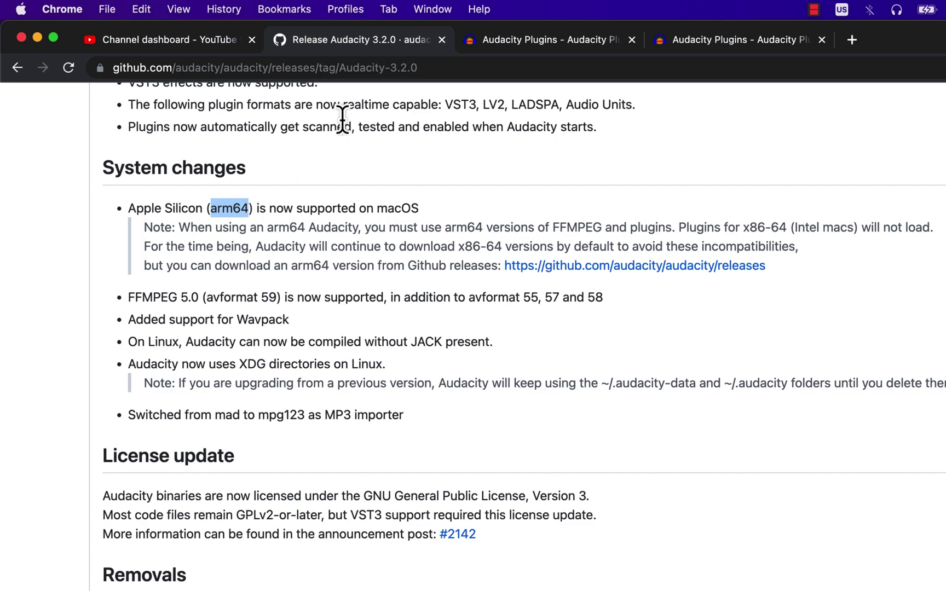
Load the audacityteam.org homepage in the Audacity Plugins tab
click(472, 41)
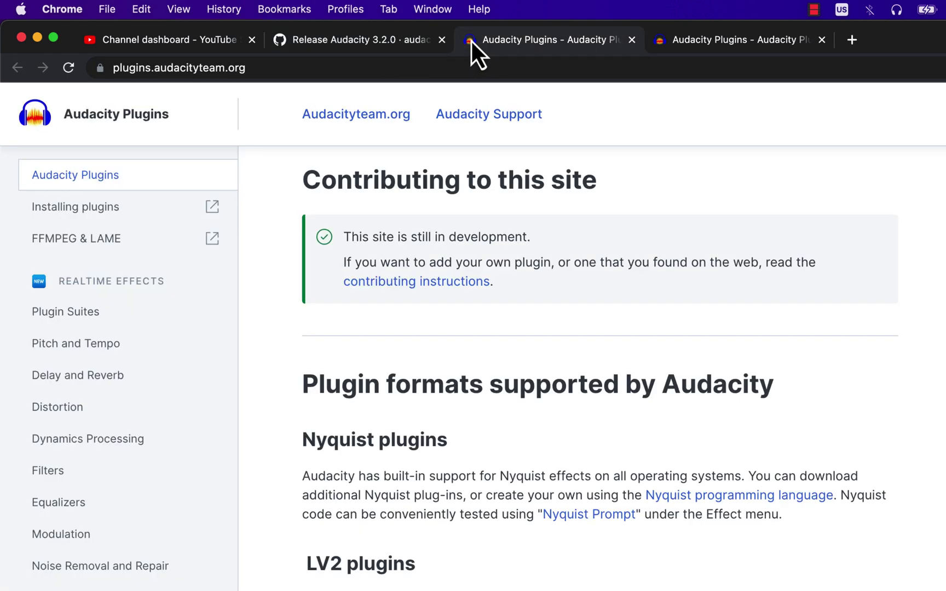
double_click(210, 67)
triple_click(210, 67)
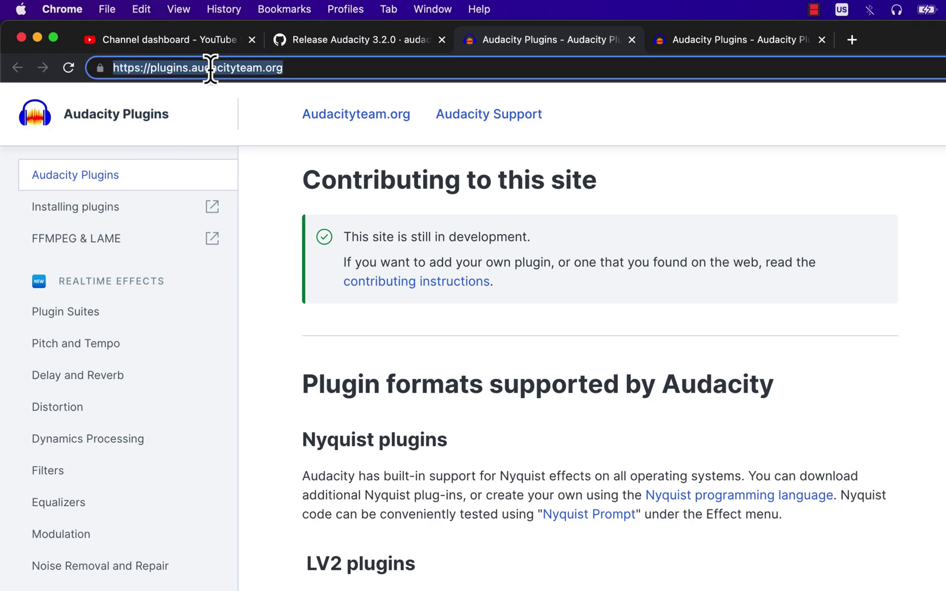
text(aud)
key(Return)
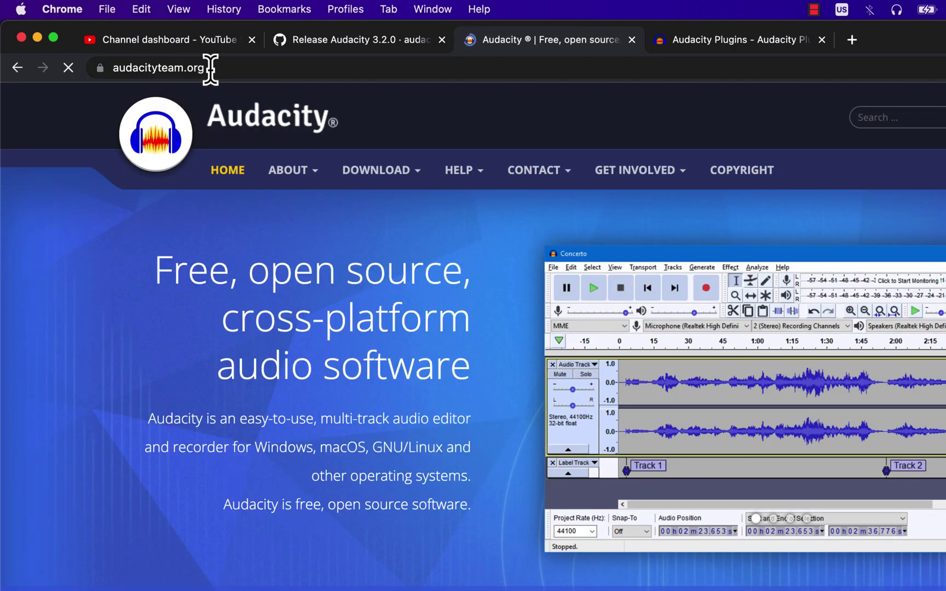
Open the Mac download page for Audacity 3.2.0 with its install steps in view
scroll(448, 376, down, 4)
scroll(448, 377, down, 1)
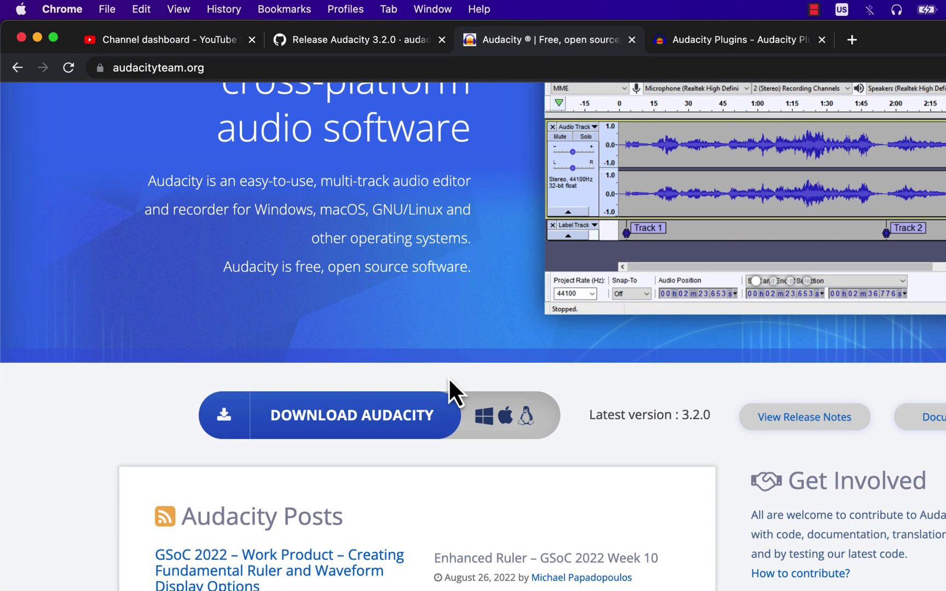
click(395, 416)
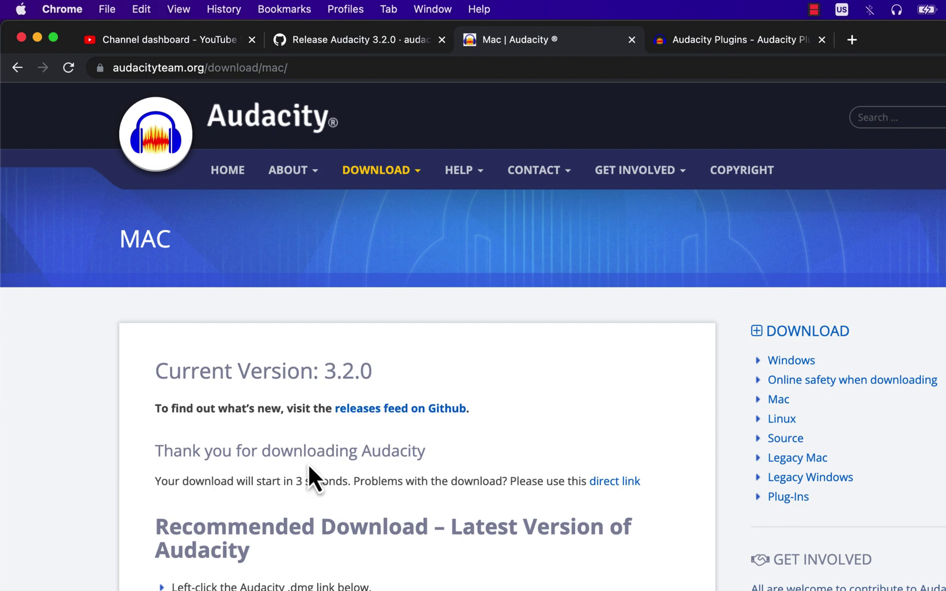
scroll(308, 463, down, 5)
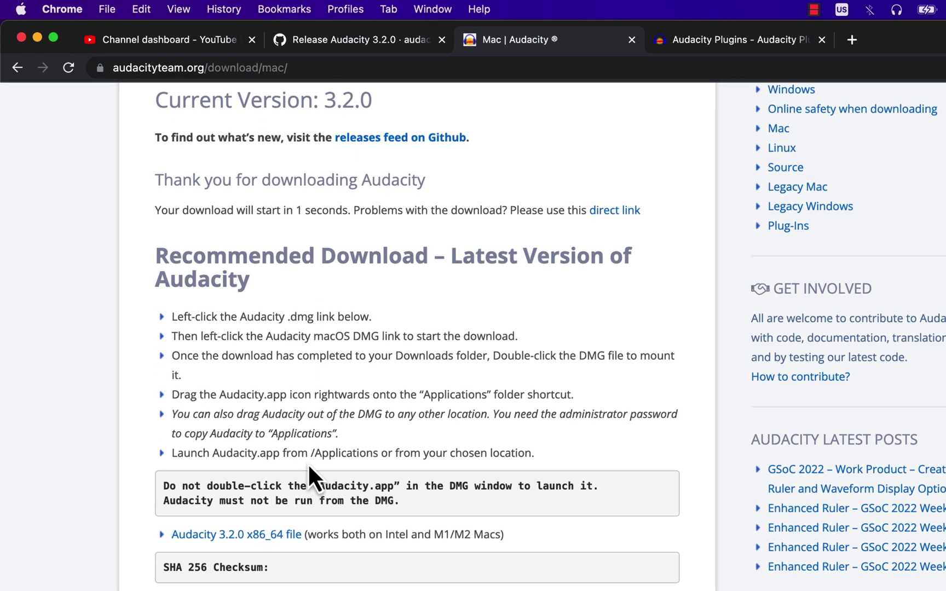